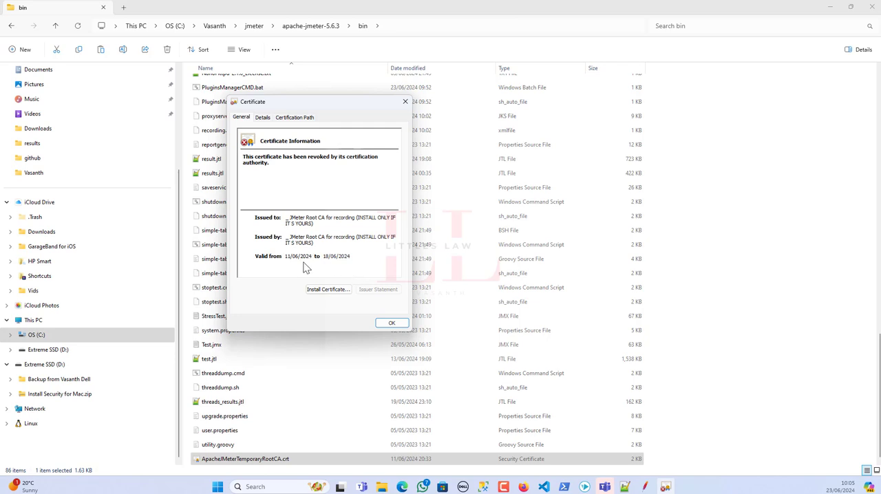
Close the certificate details and, in a new Notepad++ file, write the line "1. Backup of my existing certificate".
{"action": "left_click", "coordinate": [391, 323]}
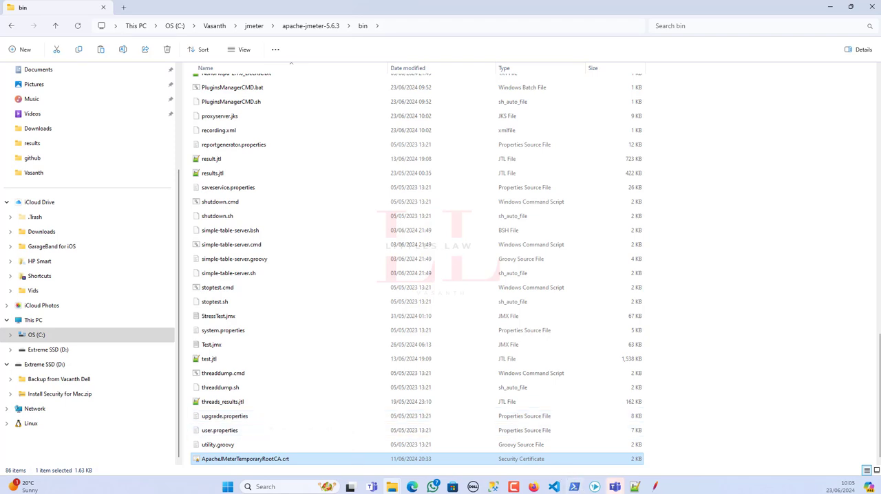
{"action": "left_click", "coordinate": [635, 487]}
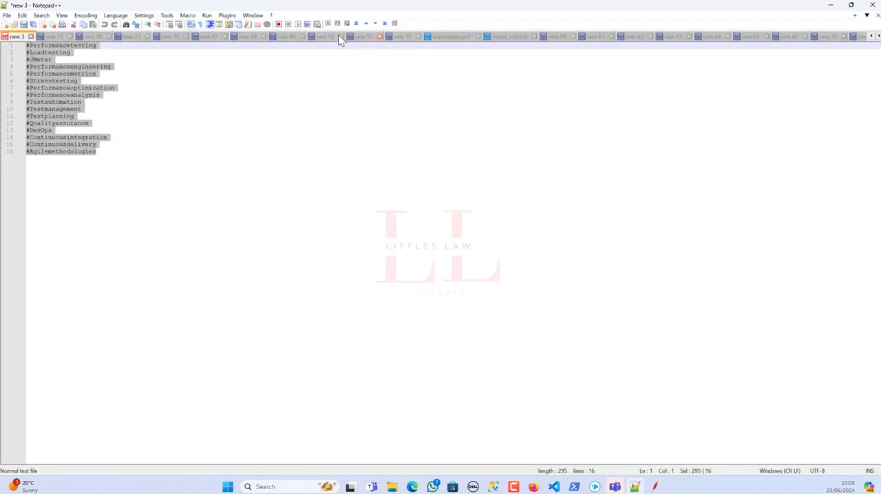
{"action": "left_click", "coordinate": [6, 24]}
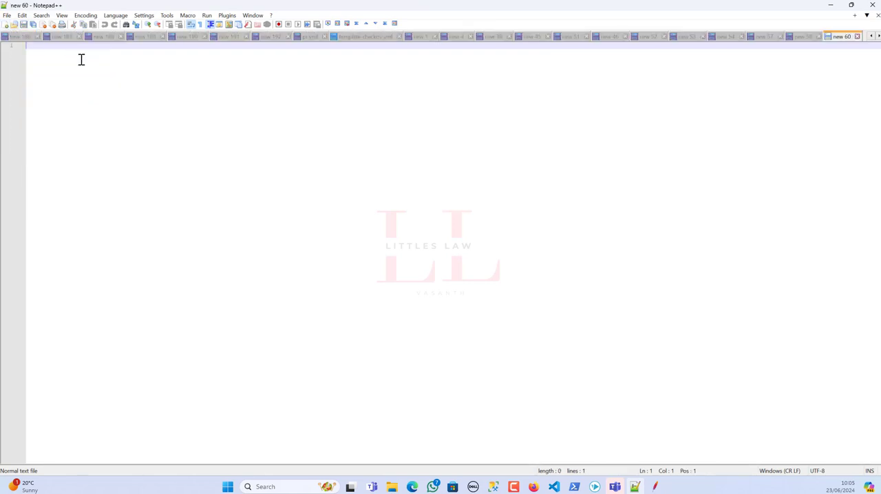
{"action": "type", "text": "1. Backup"}
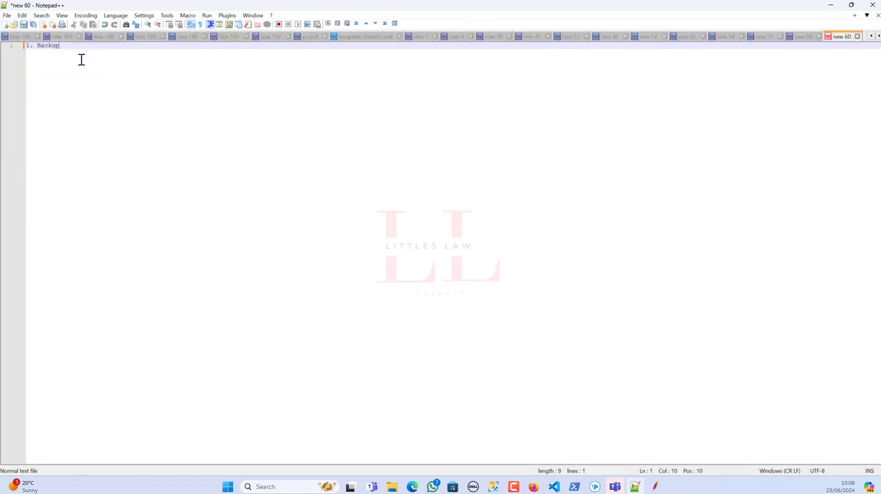
{"action": "type", "text": " of my exisitn"}
{"action": "key", "text": "BackSpace"}
{"action": "key", "text": "BackSpace"}
{"action": "key", "text": "BackSpace"}
{"action": "type", "text": "ting certificate"}
Switch to File Explorer and back up ApacheJMeterTemporaryRootCA.crt from bin by copying it into the parent apache-jmeter-5.6.3 folder.
{"action": "key", "text": "alt+Tab"}
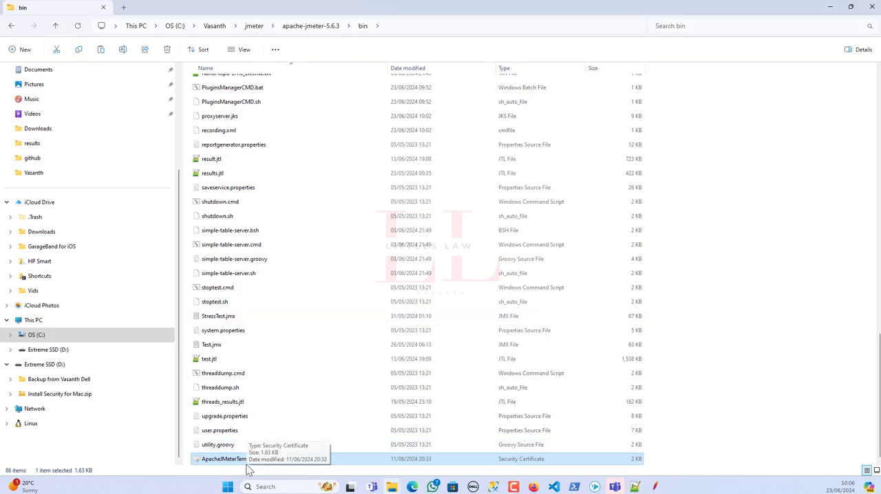
{"action": "left_click", "coordinate": [327, 26]}
{"action": "key", "text": "alt+Left"}
{"action": "key", "text": "ctrl+v"}
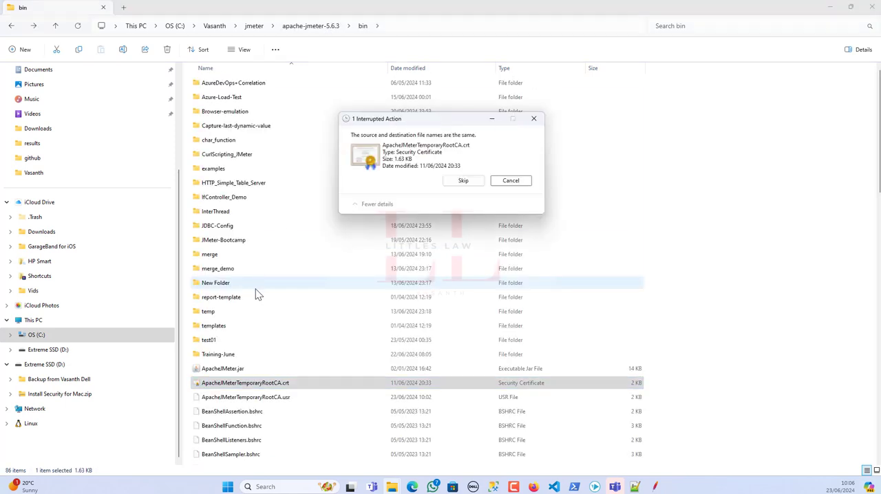
{"action": "left_click", "coordinate": [511, 181]}
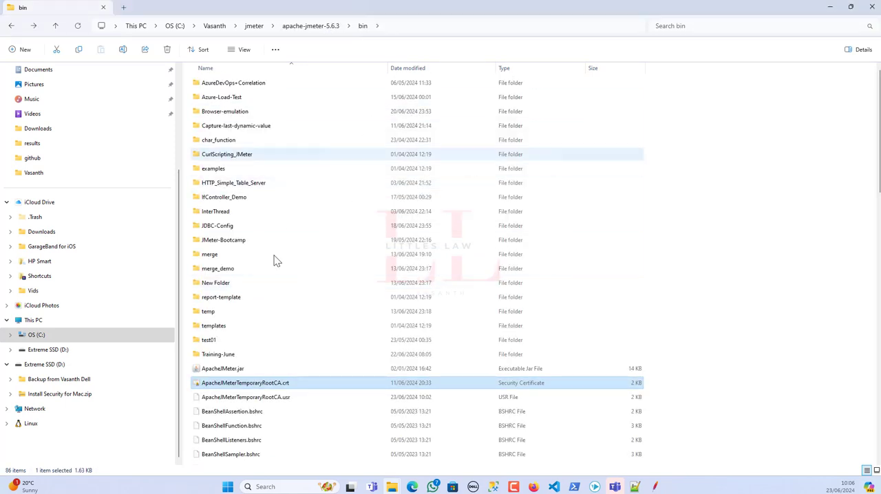
{"action": "left_click", "coordinate": [303, 25]}
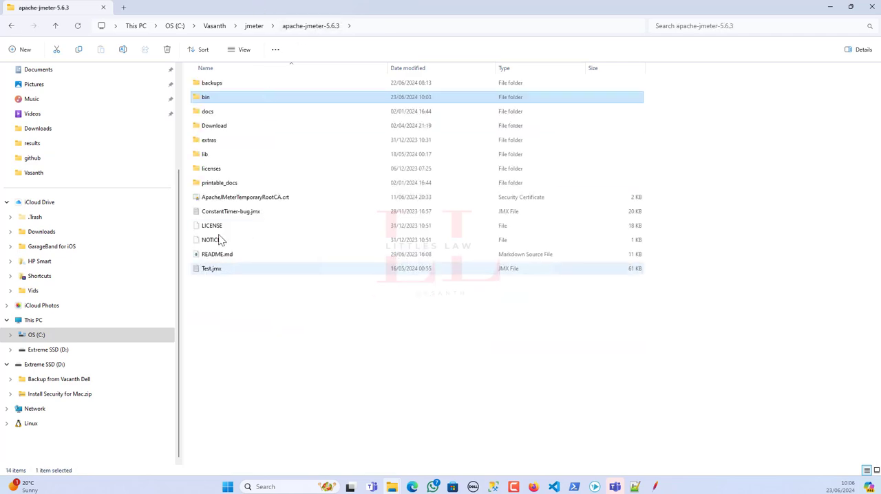
Delete ApacheJMeterTemporaryRootCA.crt from the bin folder.
{"action": "double_click", "coordinate": [216, 101]}
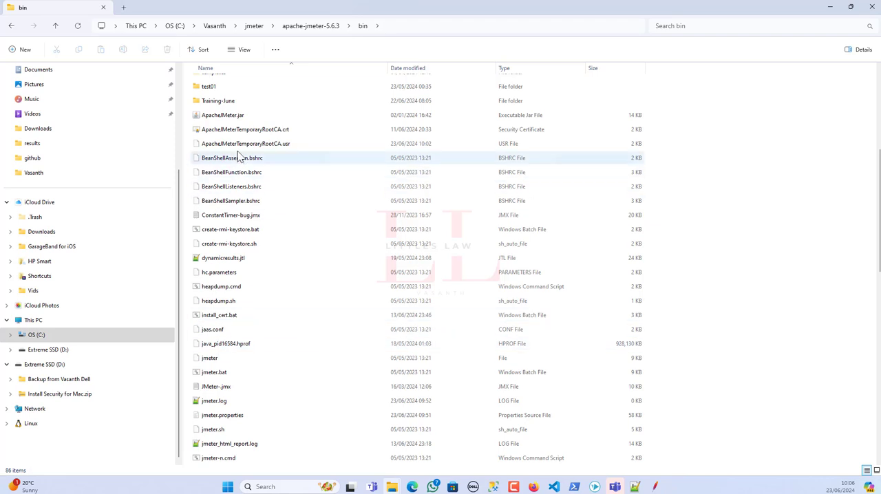
{"action": "left_click", "coordinate": [236, 130]}
{"action": "key", "text": "Delete"}
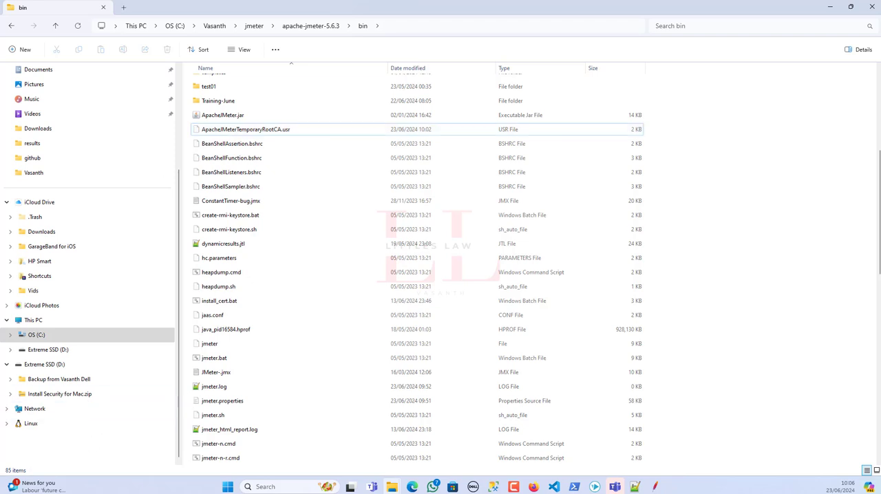
Switch to Notepad++ and add the line "2. Go to jmeter.properties file (inside your bin)" to the notes.
{"action": "left_click", "coordinate": [637, 487]}
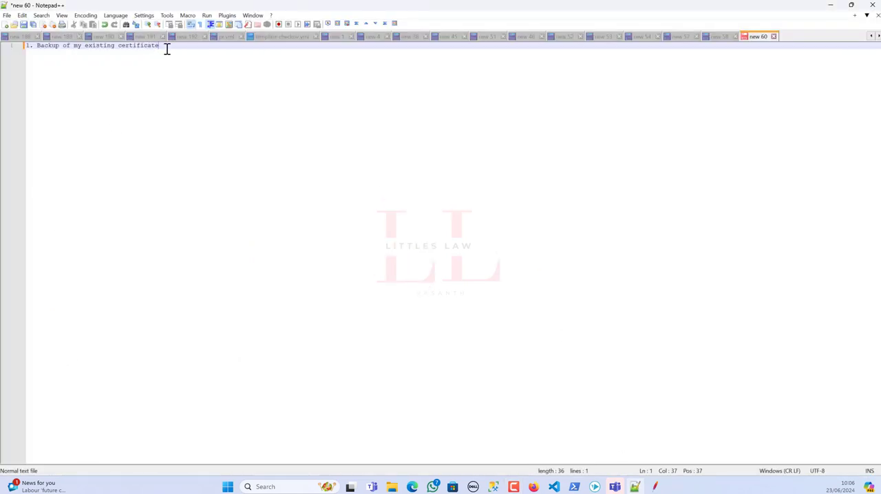
{"action": "key", "text": "Return"}
{"action": "type", "text": "2. Go t"}
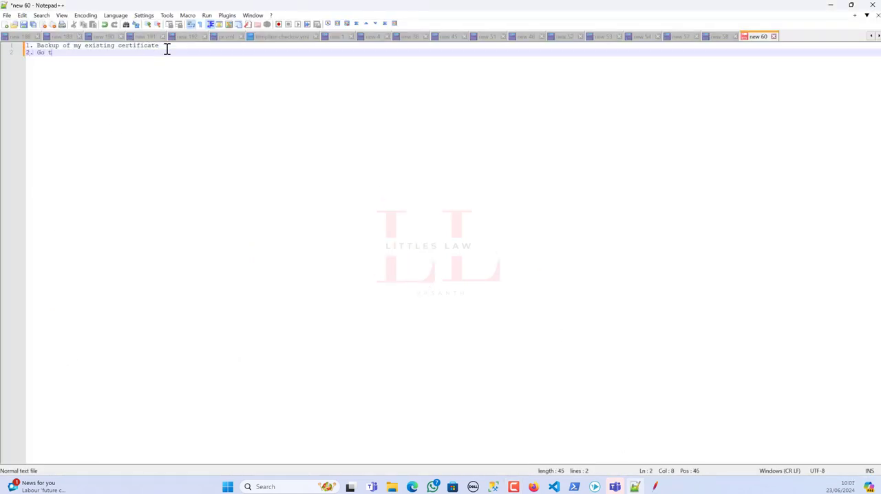
{"action": "type", "text": "o jmeter.properties file"}
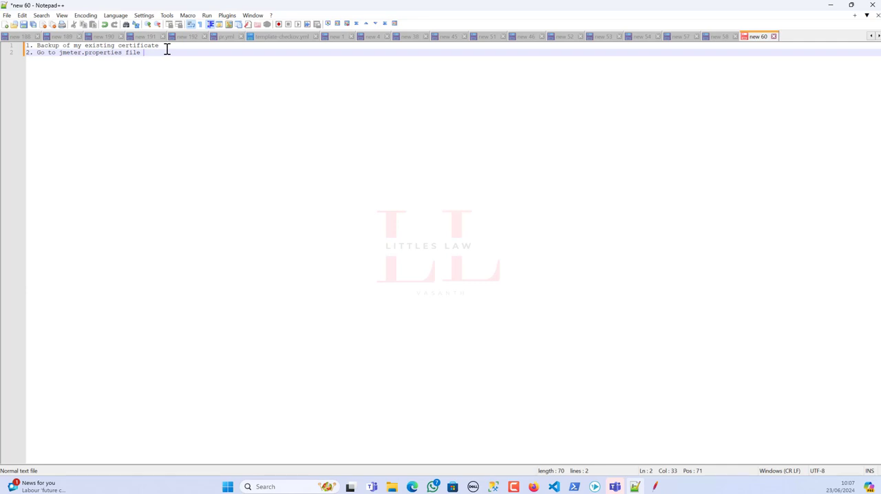
{"action": "type", "text": " (inside your bin)"}
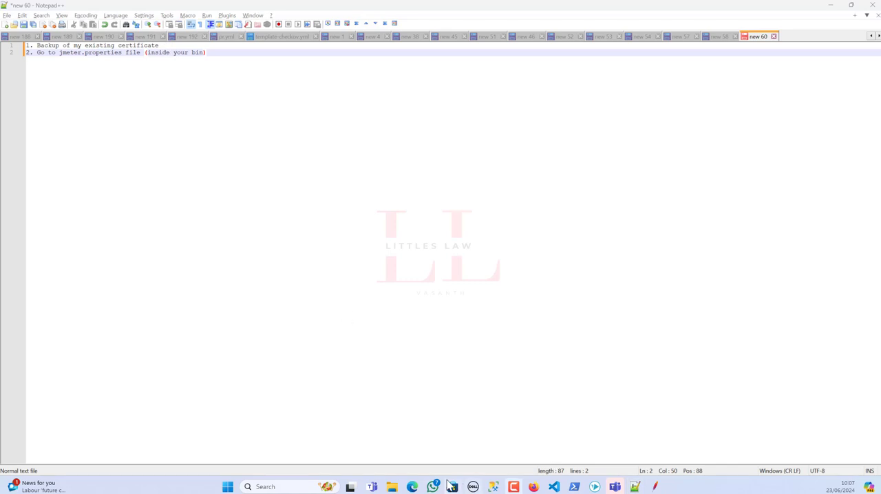
Open jmeter.properties from the bin folder in Notepad++ for editing.
{"action": "mouse_move", "coordinate": [392, 487]}
{"action": "left_click", "coordinate": [439, 448]}
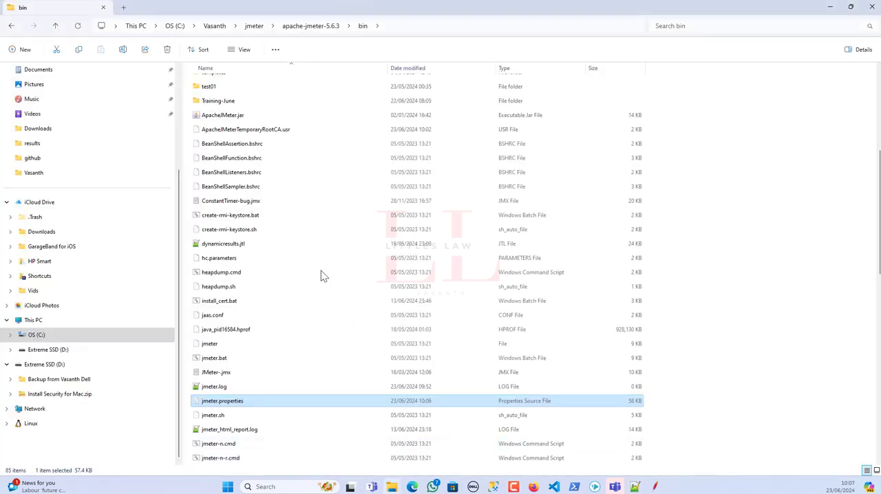
{"action": "right_click", "coordinate": [222, 405]}
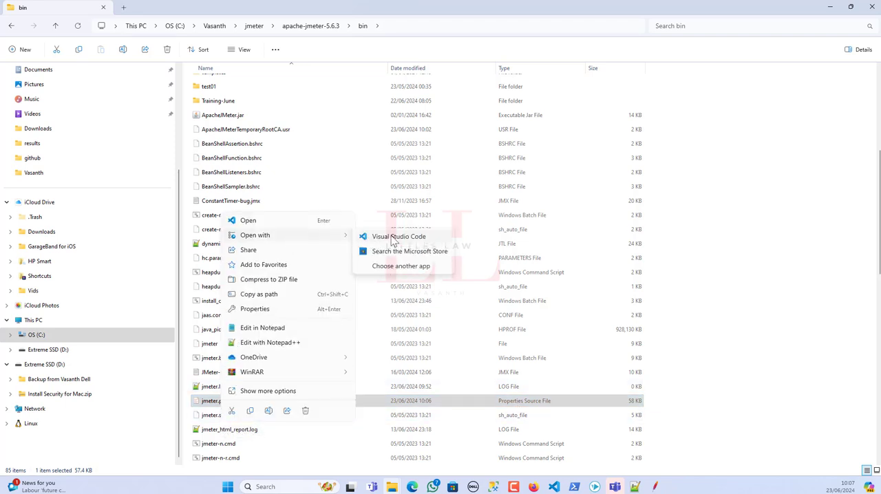
{"action": "left_click", "coordinate": [289, 345]}
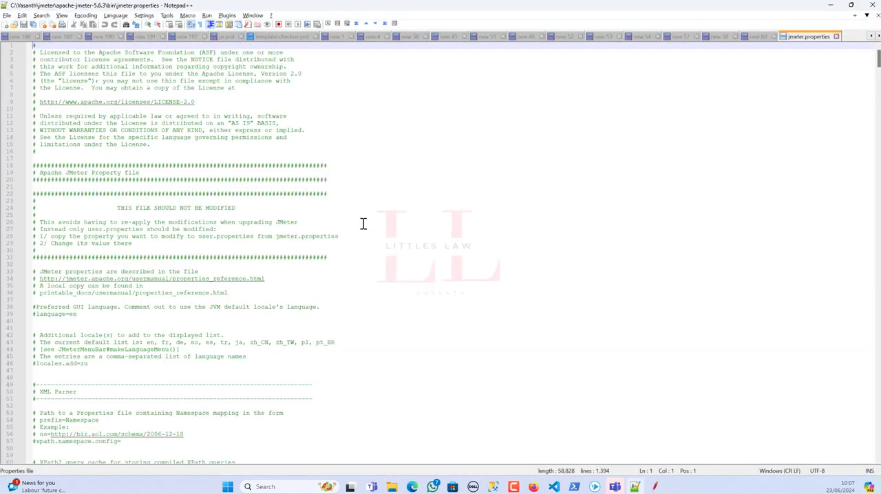
Search jmeter.properties for "proxy" and "certificate" to locate the default validity property of the recorder certificate.
{"action": "key", "text": "ctrl+f"}
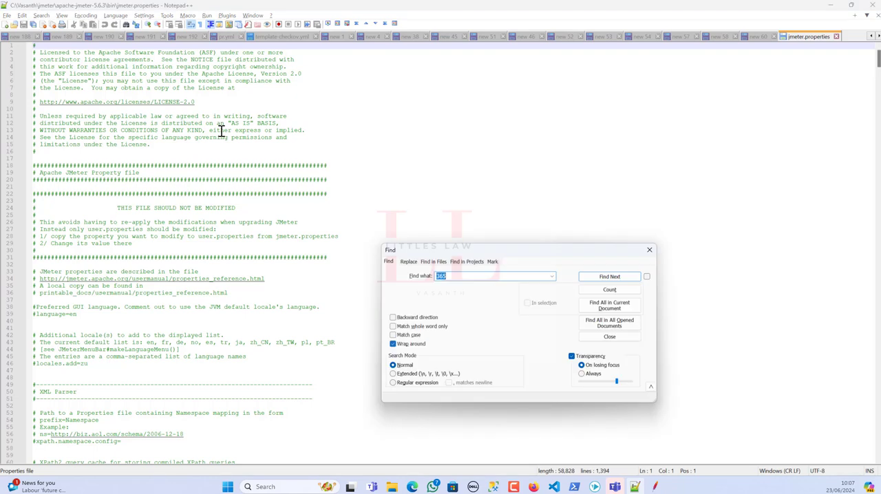
{"action": "type", "text": "proxy"}
{"action": "key", "text": "Return"}
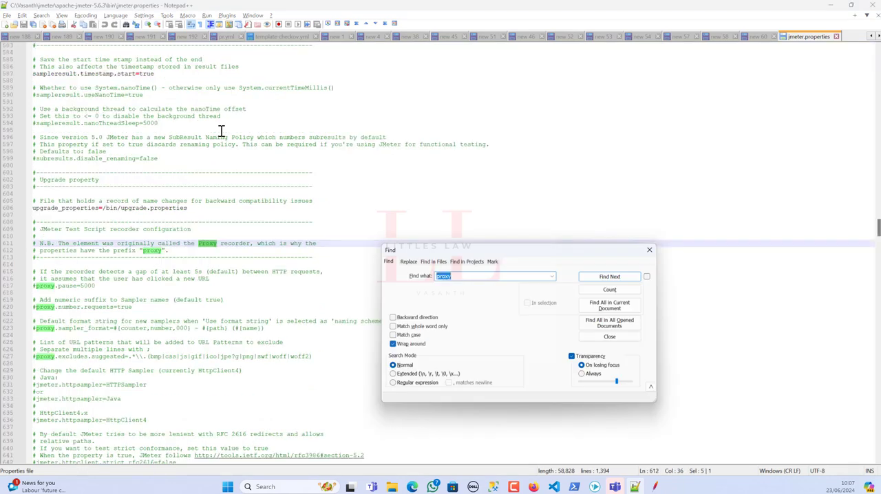
{"action": "key", "text": "Return"}
{"action": "key", "text": "Return"}
{"action": "key", "text": "Return"}
{"action": "key", "text": "Return"}
{"action": "key", "text": "Return"}
{"action": "key", "text": "Return"}
{"action": "key", "text": "Return"}
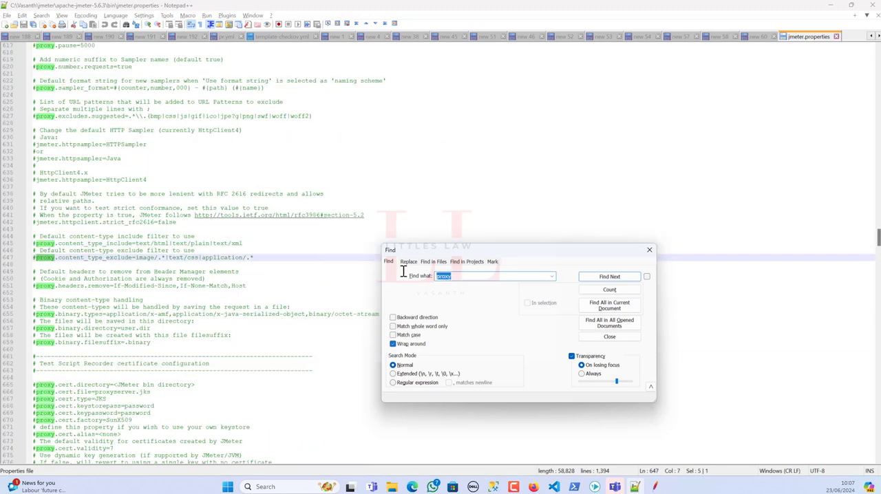
{"action": "type", "text": "certifi"}
{"action": "type", "text": "cate"}
{"action": "key", "text": "Return"}
{"action": "key", "text": "Return"}
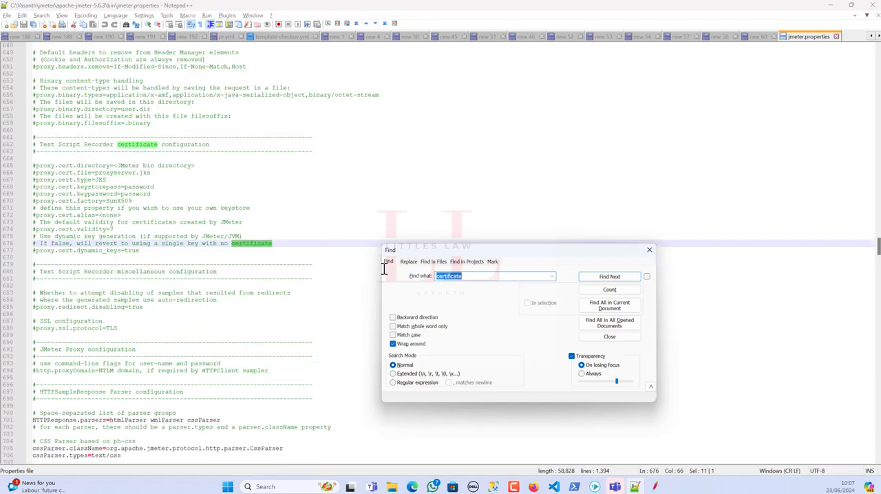
{"action": "key", "text": "Return"}
{"action": "key", "text": "Return"}
{"action": "key", "text": "Return"}
{"action": "key", "text": "Return"}
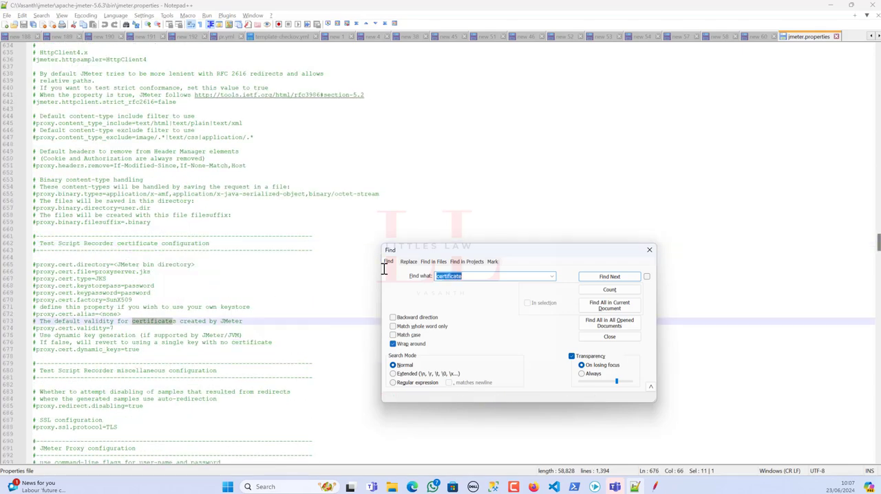
Uncomment the proxy.cert.validity property, set its value to 365, and save jmeter.properties.
{"action": "left_click", "coordinate": [115, 328]}
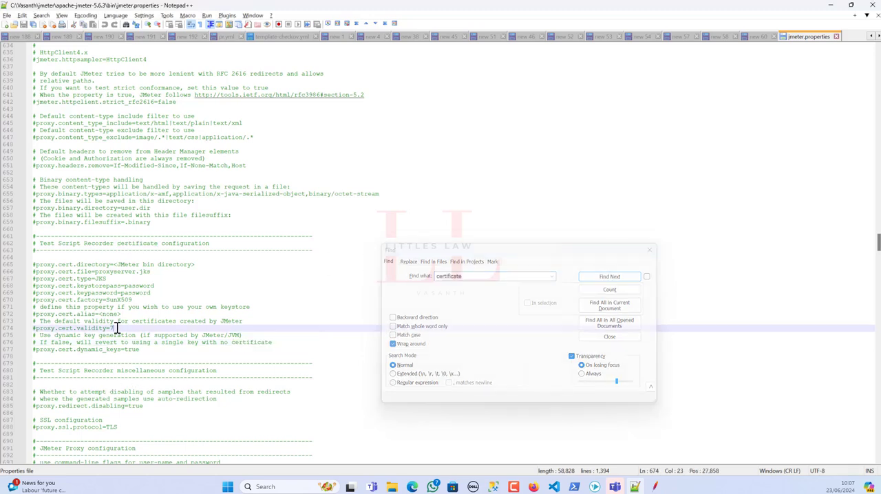
{"action": "left_click", "coordinate": [650, 250]}
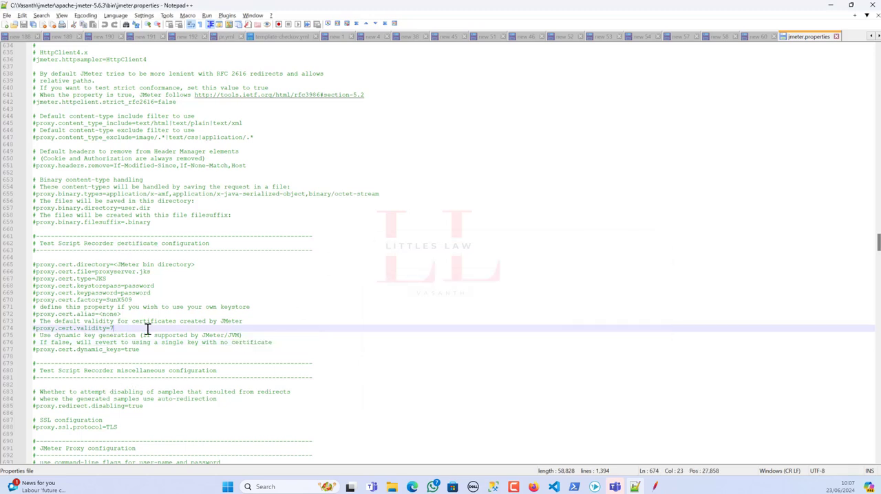
{"action": "left_click", "coordinate": [36, 328]}
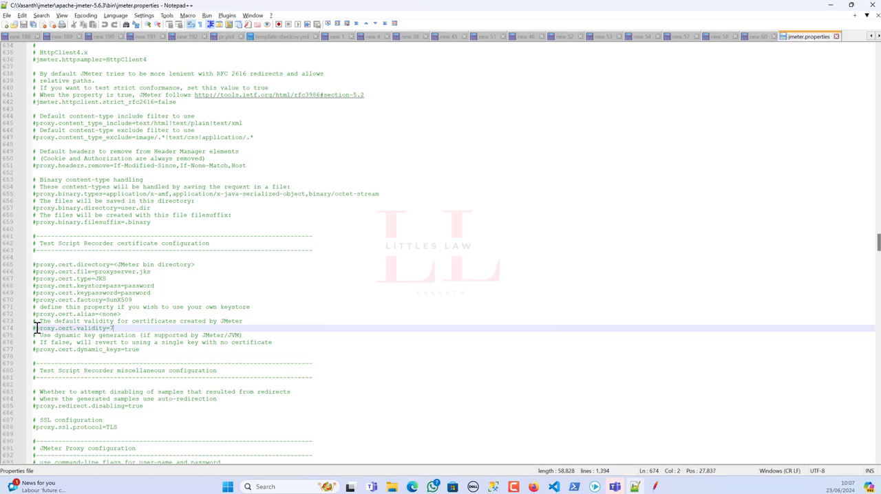
{"action": "key", "text": "BackSpace"}
{"action": "left_click", "coordinate": [111, 329]}
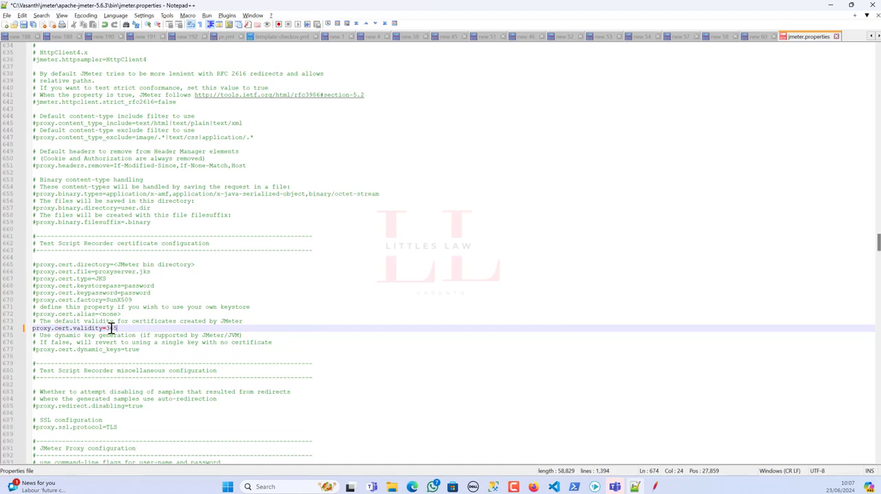
{"action": "key", "text": "ctrl+s"}
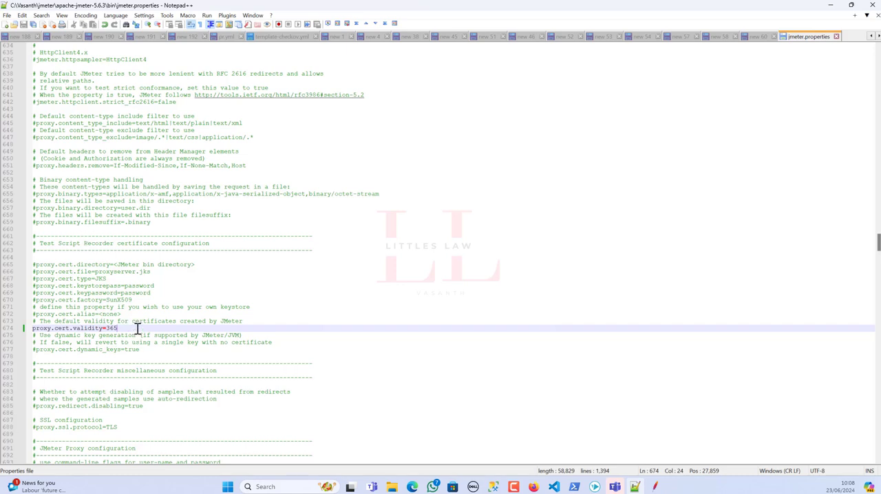
Select the edited certificate validity property and start item 3 on a new line in the notes file.
{"action": "left_click_drag", "start_coordinate": [137, 329], "coordinate": [28, 330]}
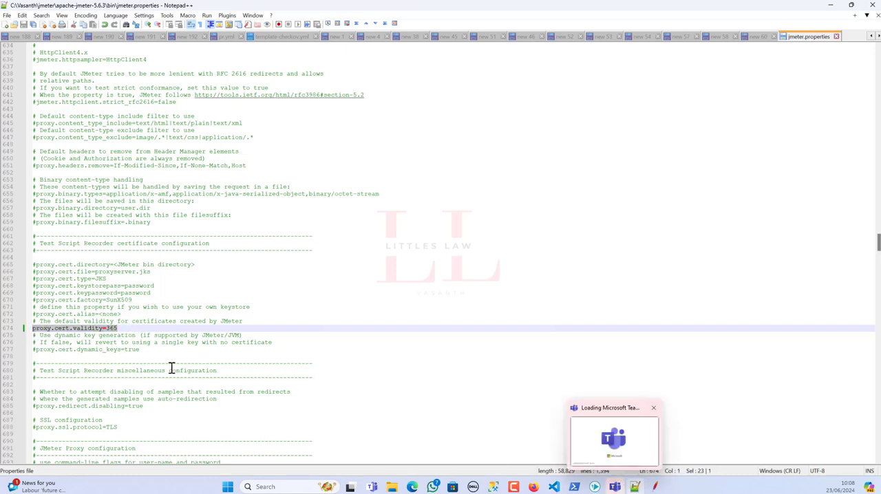
{"action": "left_click", "coordinate": [636, 487]}
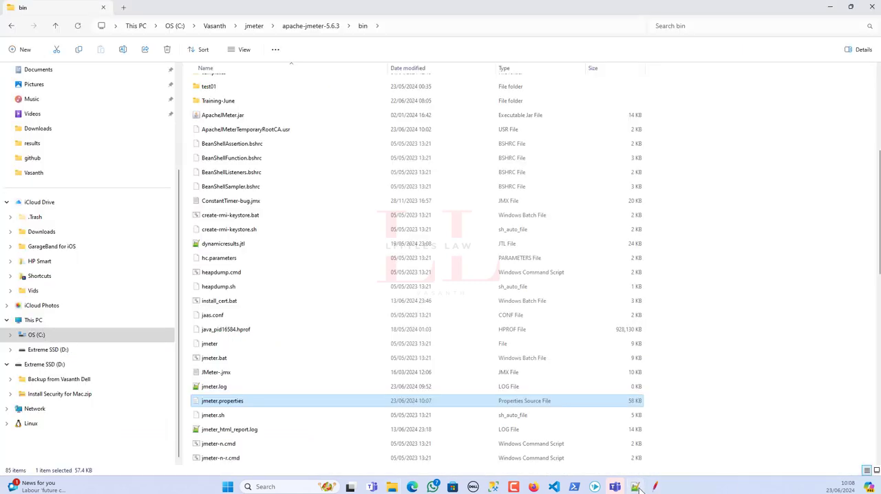
{"action": "left_click", "coordinate": [635, 486]}
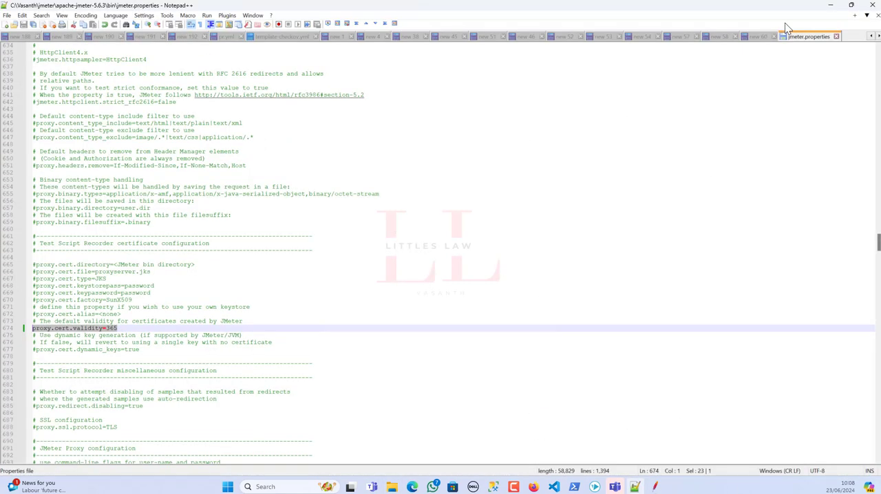
{"action": "left_click", "coordinate": [761, 37]}
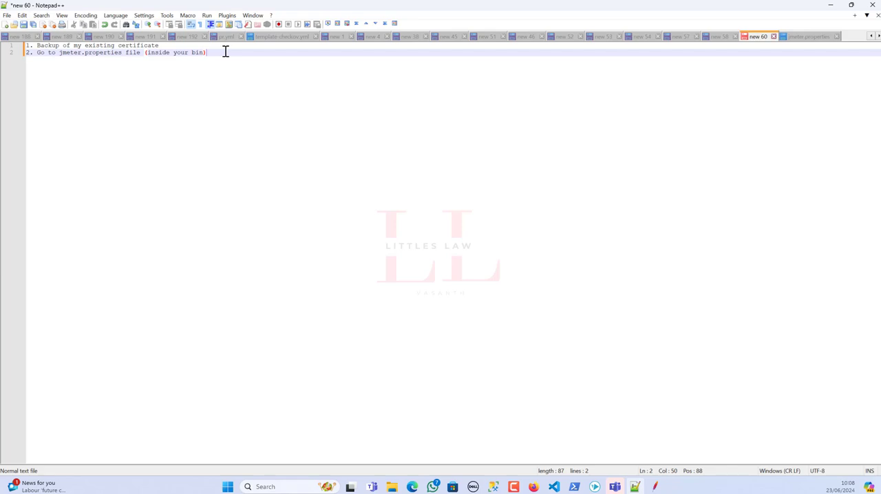
{"action": "key", "text": "Return"}
{"action": "type", "text": "3."}
Copy proxy.cert.validity=365 from jmeter.properties into item 3 of the notes and return to the bin folder in File Explorer.
{"action": "key", "text": "alt+Tab"}
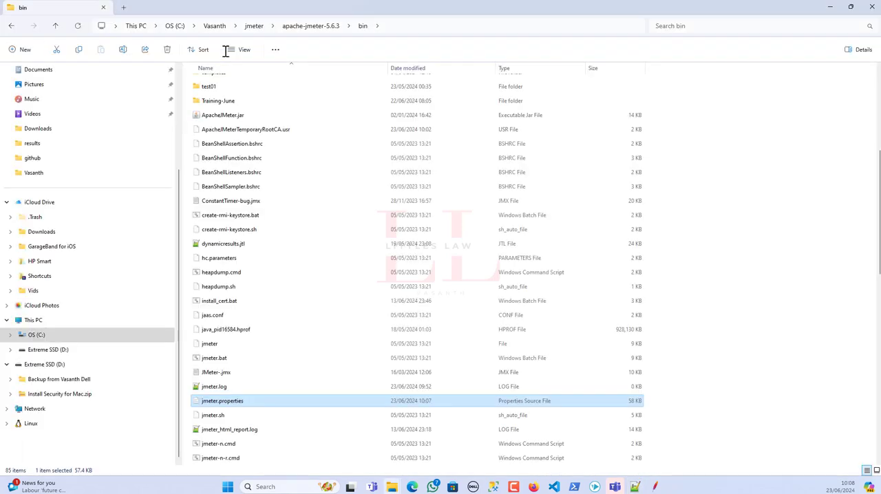
{"action": "key", "text": "alt+Tab"}
{"action": "key", "text": "alt+Tab"}
{"action": "left_click", "coordinate": [635, 488]}
{"action": "left_click", "coordinate": [815, 39]}
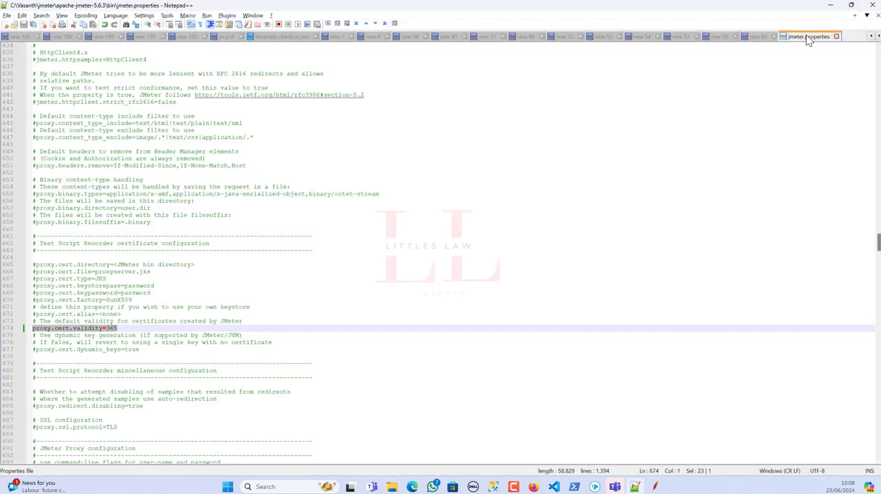
{"action": "left_click_drag", "start_coordinate": [128, 327], "coordinate": [29, 328]}
{"action": "key", "text": "ctrl+c"}
{"action": "left_click", "coordinate": [763, 36]}
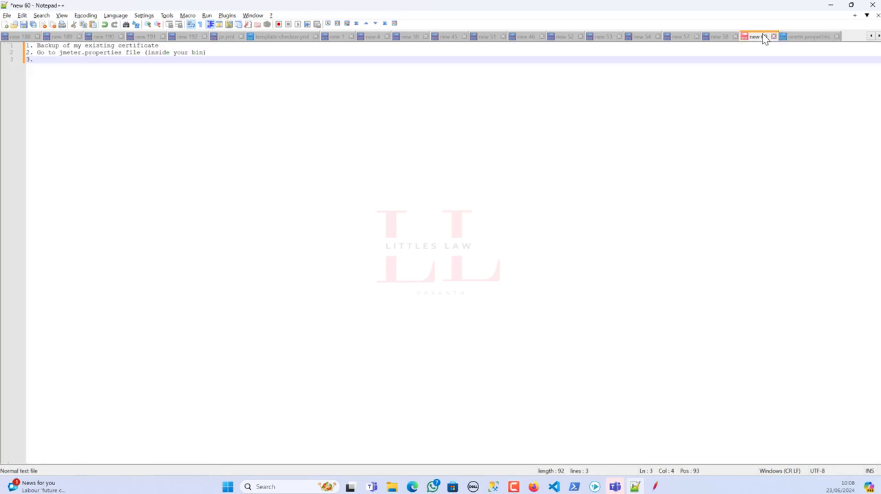
{"action": "key", "text": "ctrl+v"}
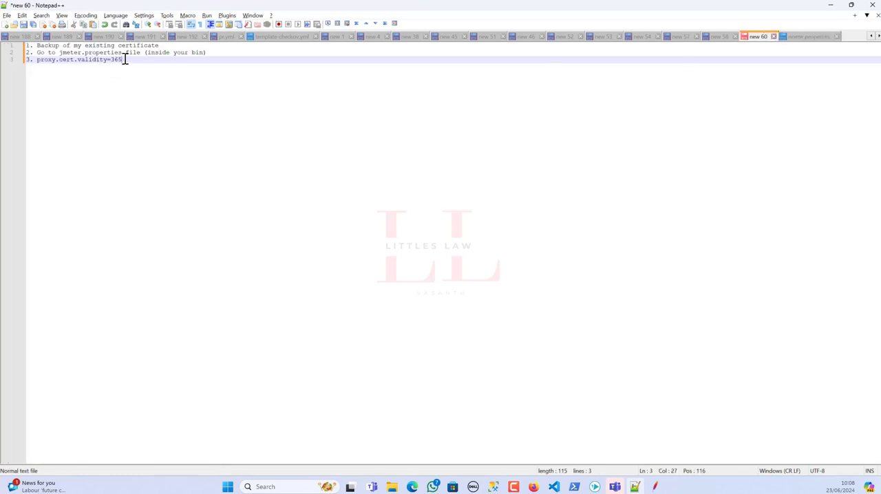
{"action": "type", "text": "to 3"}
{"action": "type", "text": "the line)"}
{"action": "key", "text": "alt+Tab"}
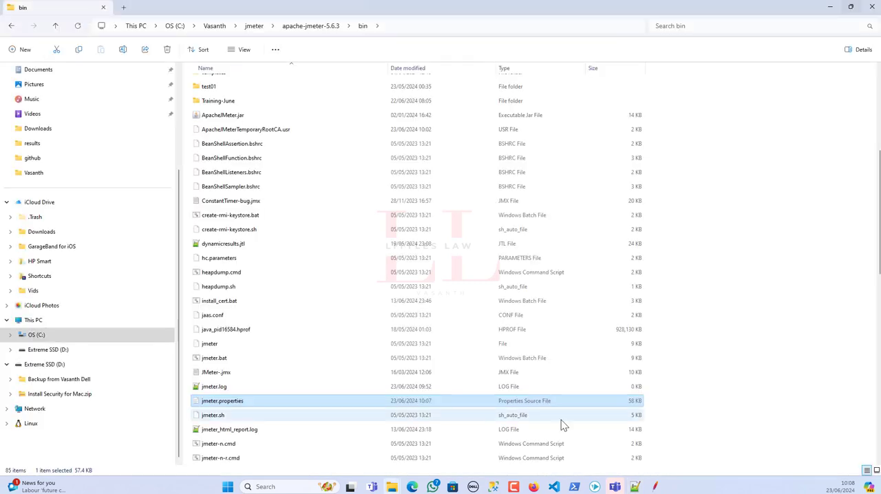
Review the notes, the edited validity property in jmeter.properties, the recorder settings in JMeter, and the files in the bin folder.
{"action": "left_click", "coordinate": [642, 489]}
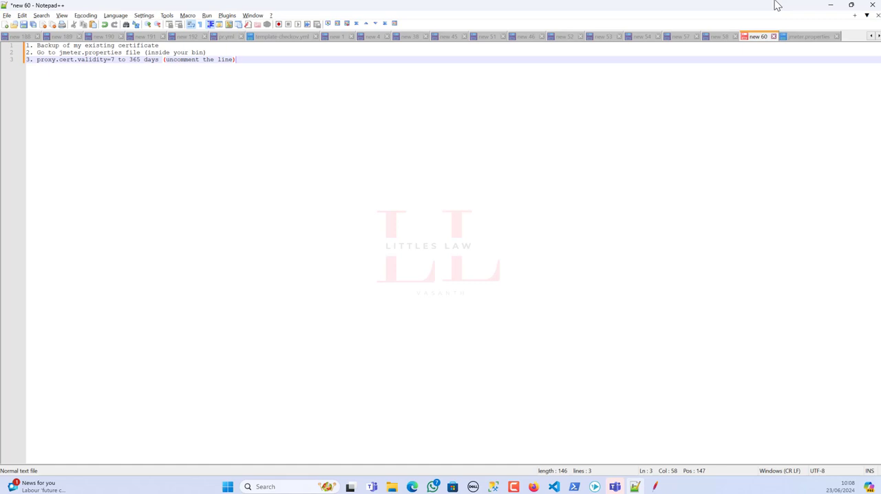
{"action": "left_click", "coordinate": [796, 38]}
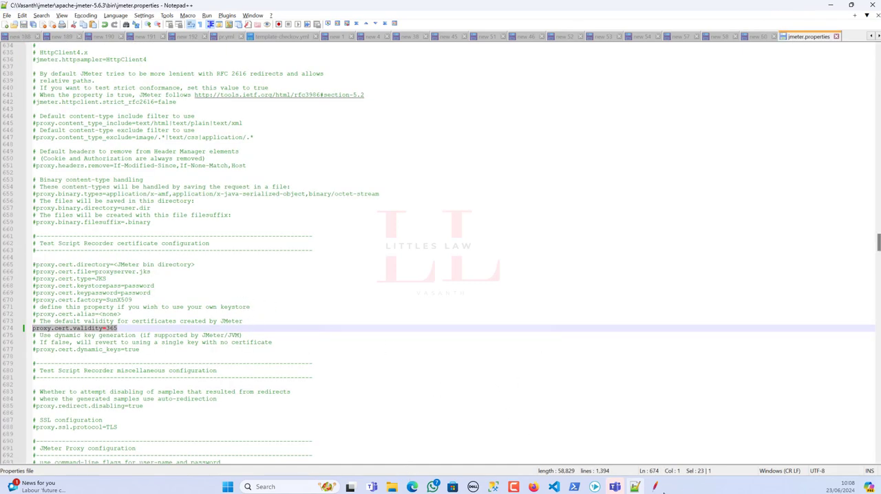
{"action": "left_click", "coordinate": [657, 488]}
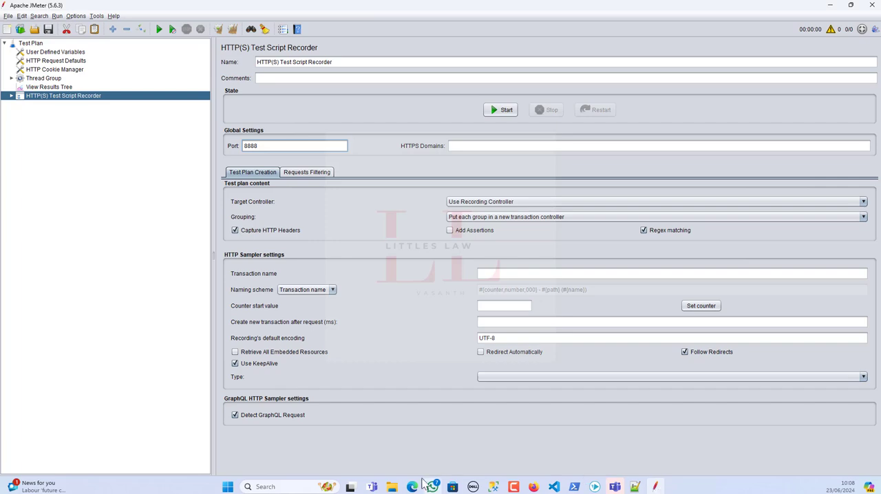
{"action": "left_click", "coordinate": [392, 487]}
{"action": "left_click", "coordinate": [431, 451]}
{"action": "scroll", "coordinate": [257, 386], "scroll_direction": "down", "scroll_amount": 5}
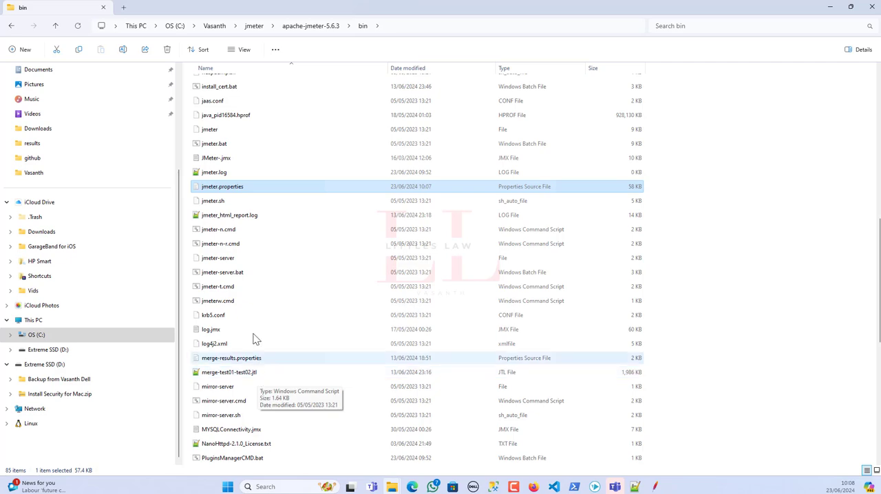
{"action": "scroll", "coordinate": [237, 261], "scroll_direction": "up", "scroll_amount": 12}
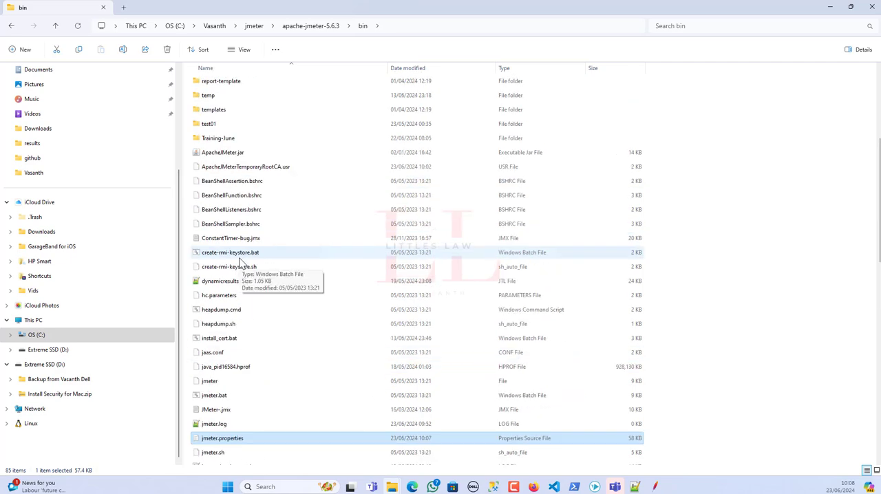
{"action": "scroll", "coordinate": [242, 266], "scroll_direction": "down", "scroll_amount": 15}
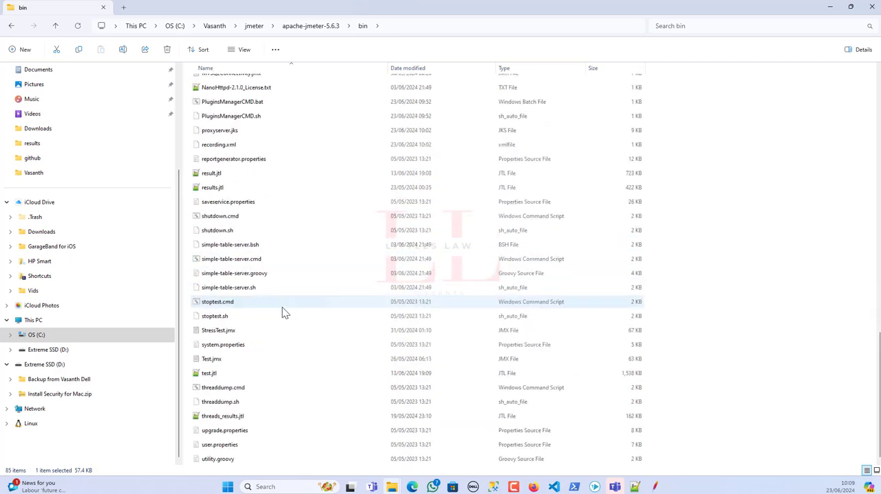
Switch to JMeter and restart it.
{"action": "left_click", "coordinate": [655, 487]}
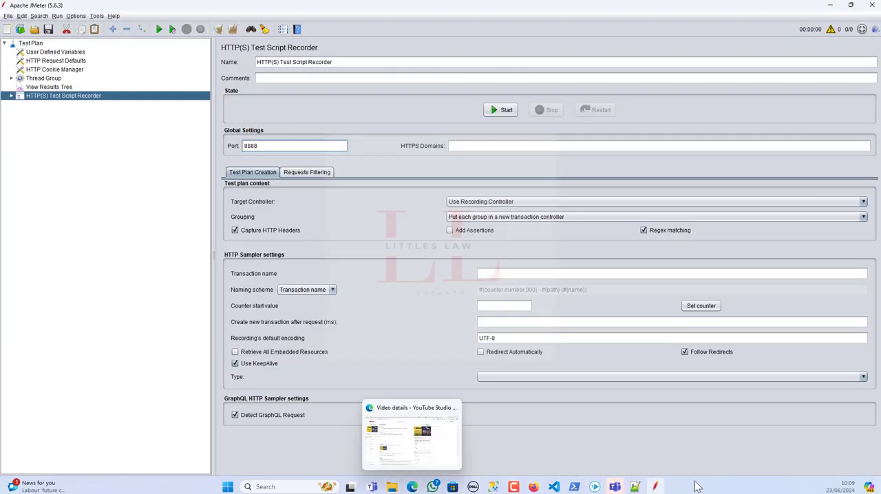
{"action": "left_click", "coordinate": [8, 16]}
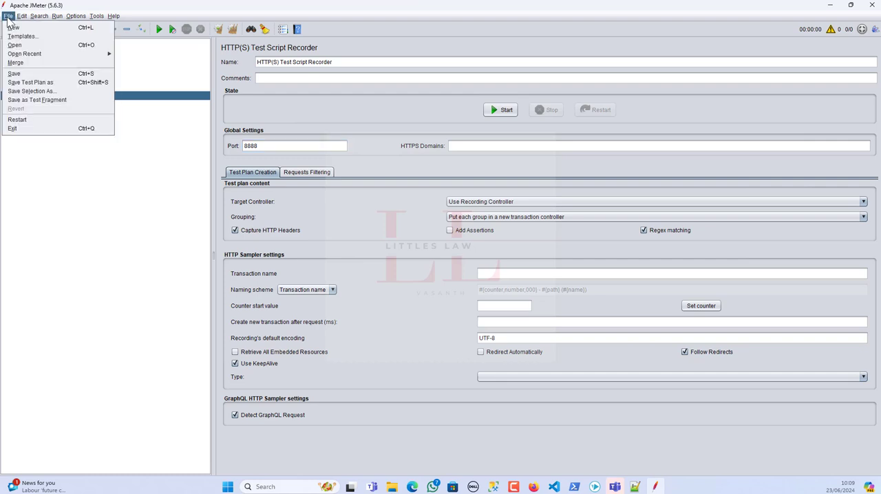
{"action": "left_click", "coordinate": [21, 122]}
{"action": "left_click", "coordinate": [511, 257]}
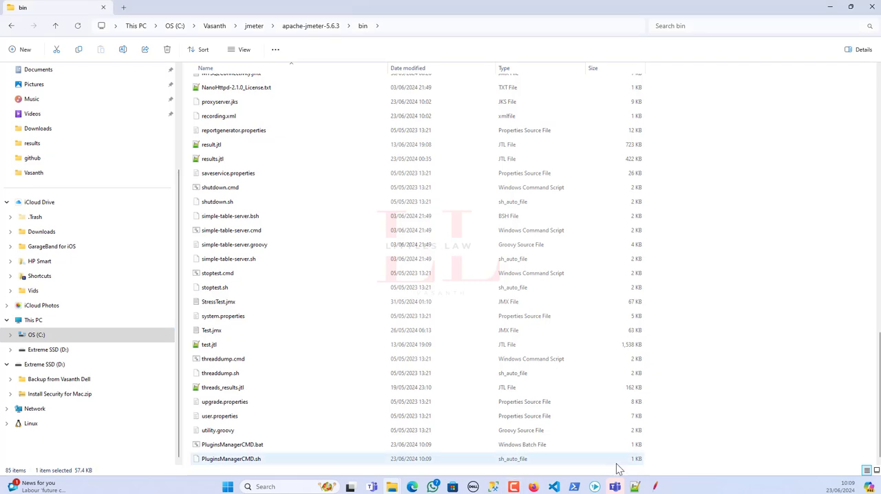
Switch to the notes in Notepad++ and add item "4. Restart your jmeter" below the validity item.
{"action": "left_click", "coordinate": [635, 487]}
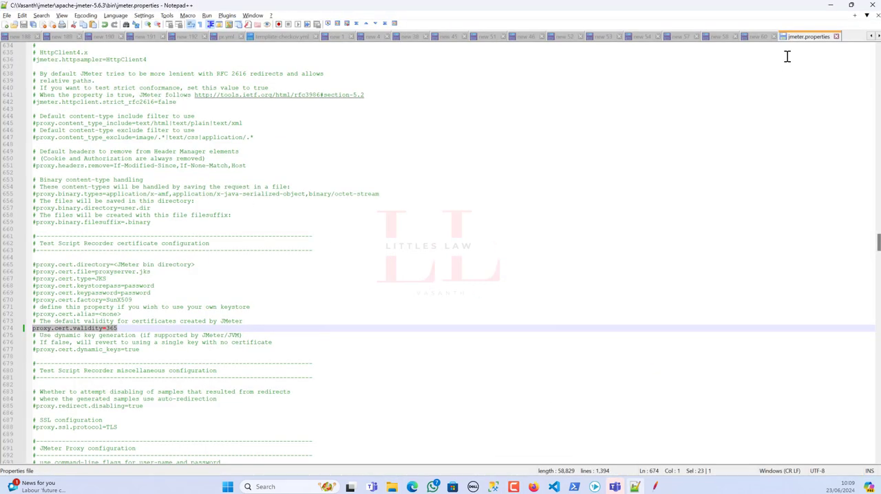
{"action": "left_click", "coordinate": [755, 37]}
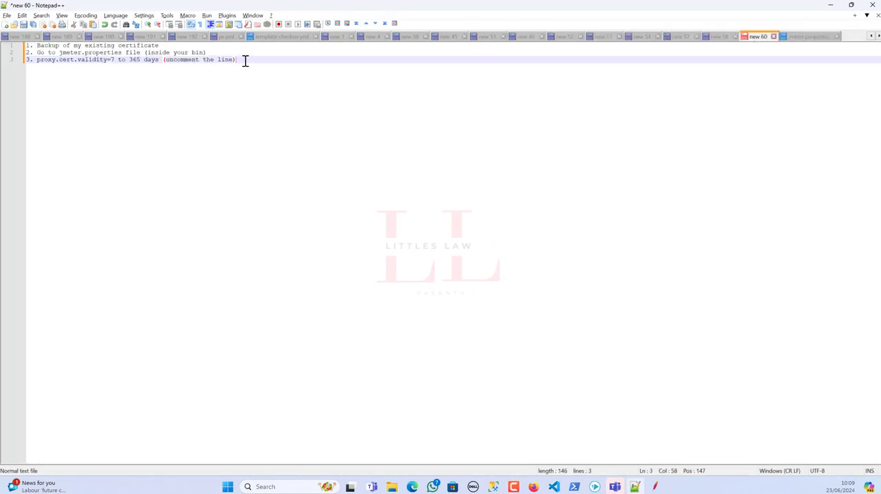
{"action": "key", "text": "Return"}
{"action": "type", "text": ". Restart your jmeter"}
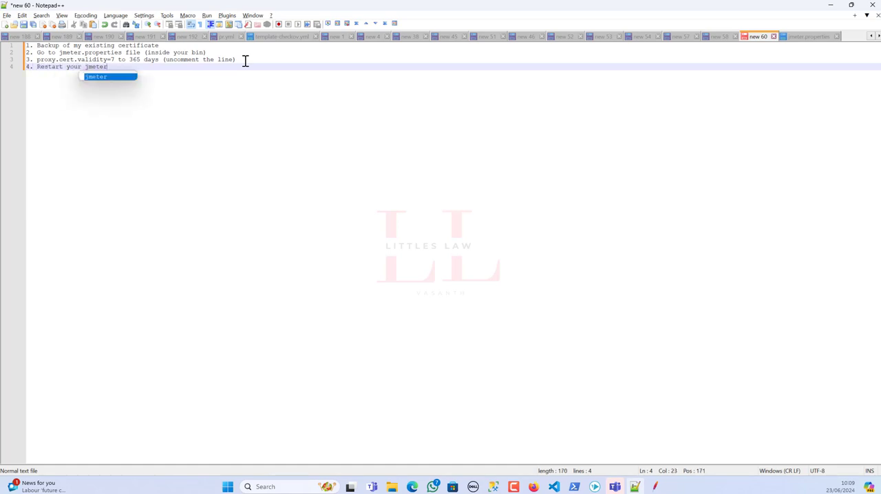
{"action": "key", "text": "Escape"}
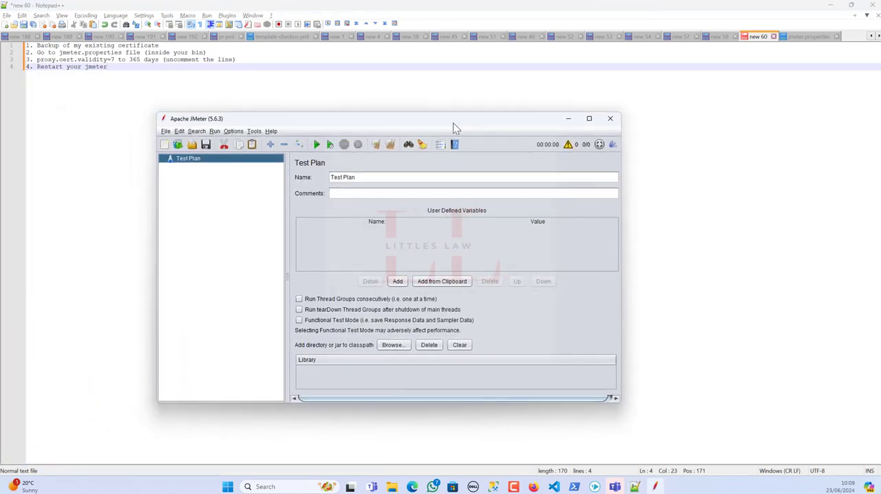
Check the restarted JMeter, then insert "4. Save the properties file" in the notes directly after the proxy.cert.validity item.
{"action": "double_click", "coordinate": [454, 123]}
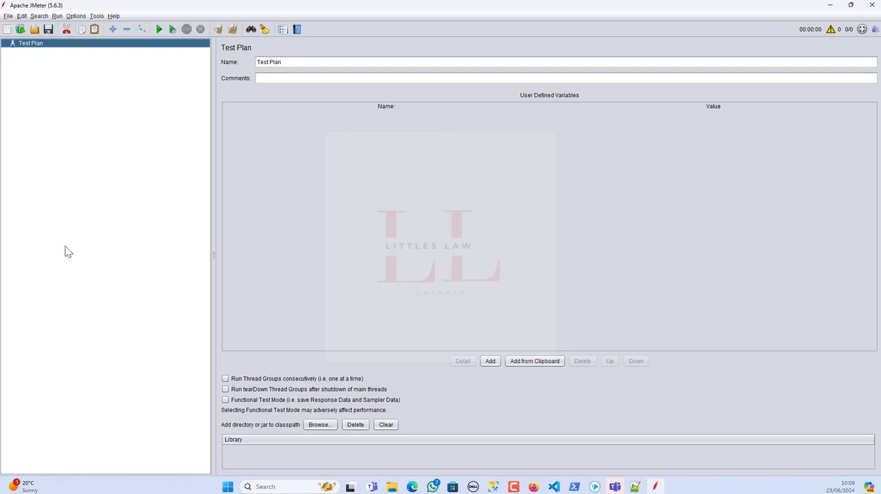
{"action": "key", "text": "alt+Tab"}
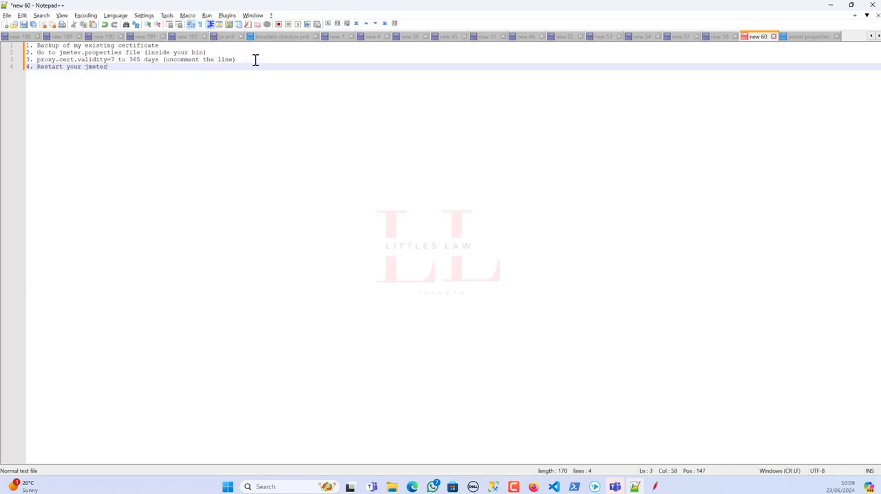
{"action": "left_click_drag", "start_coordinate": [254, 60], "coordinate": [31, 60]}
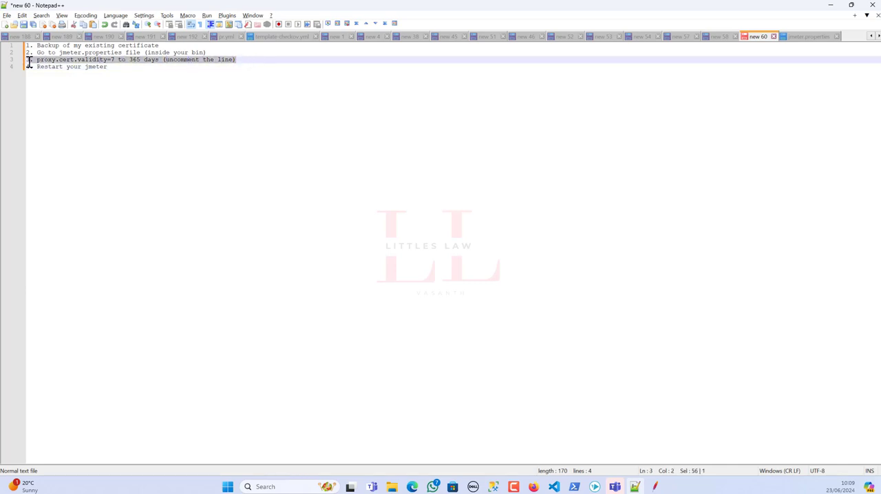
{"action": "left_click", "coordinate": [243, 59]}
{"action": "key", "text": "Return"}
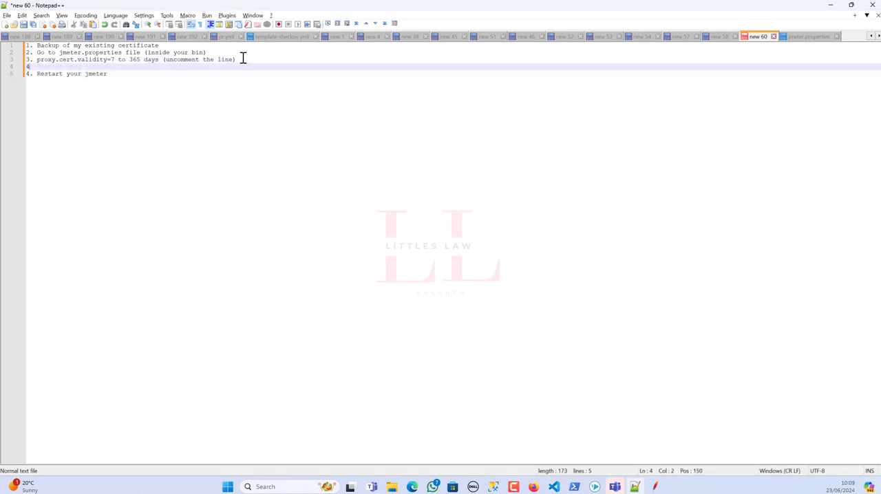
{"action": "type", "text": "4. Save the prop"}
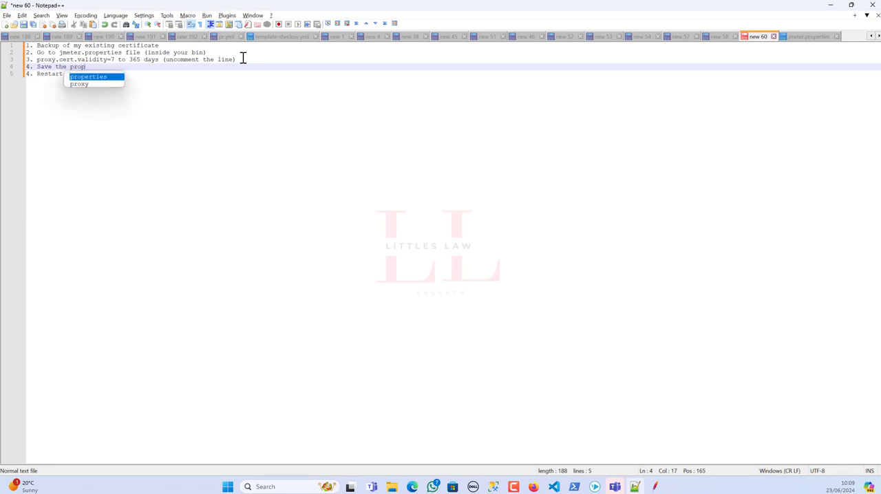
{"action": "type", "text": "erties file"}
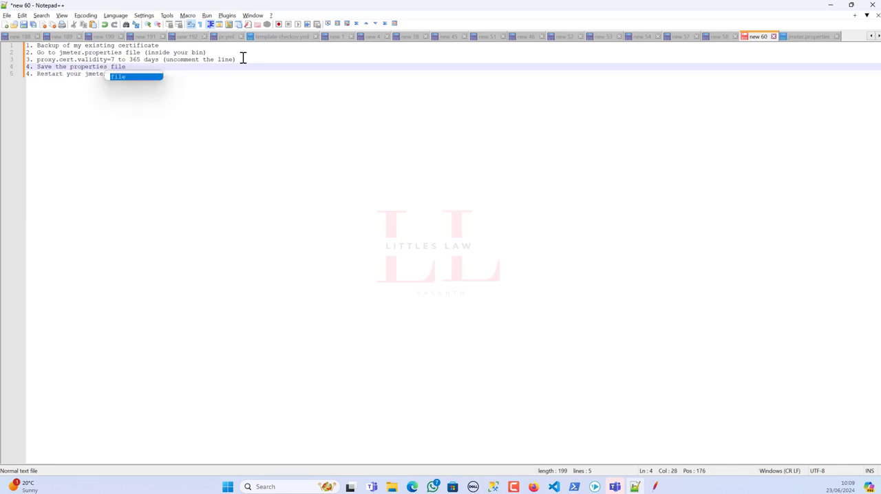
Renumber the restart item in the notes as 5, start a new line below it, and switch to JMeter.
{"action": "left_click", "coordinate": [31, 73]}
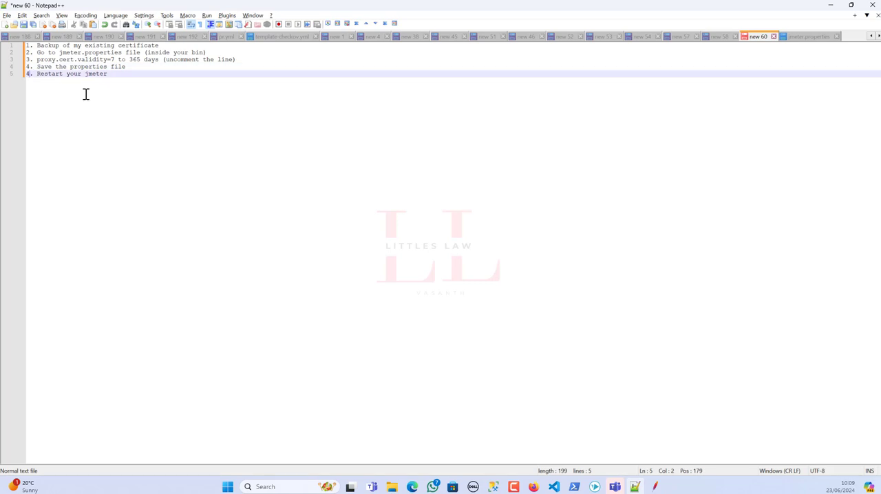
{"action": "left_click", "coordinate": [118, 74]}
{"action": "key", "text": "Return"}
{"action": "left_click", "coordinate": [656, 487]}
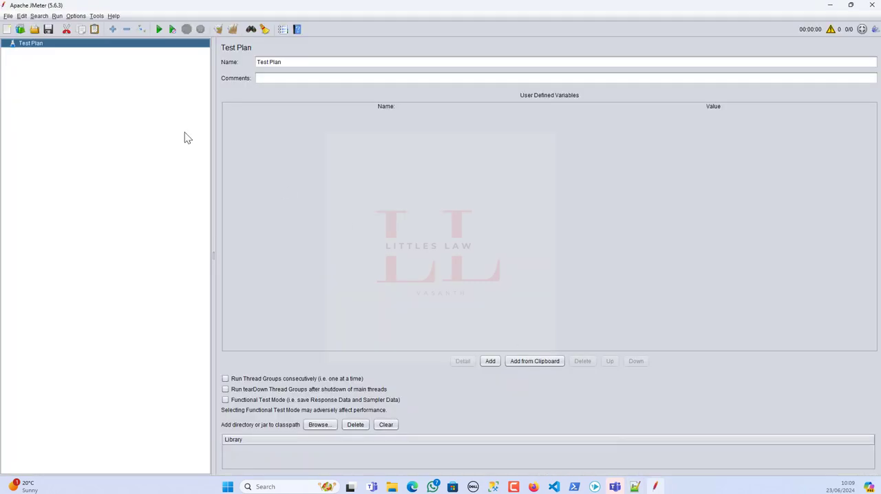
{"action": "left_click", "coordinate": [8, 15]}
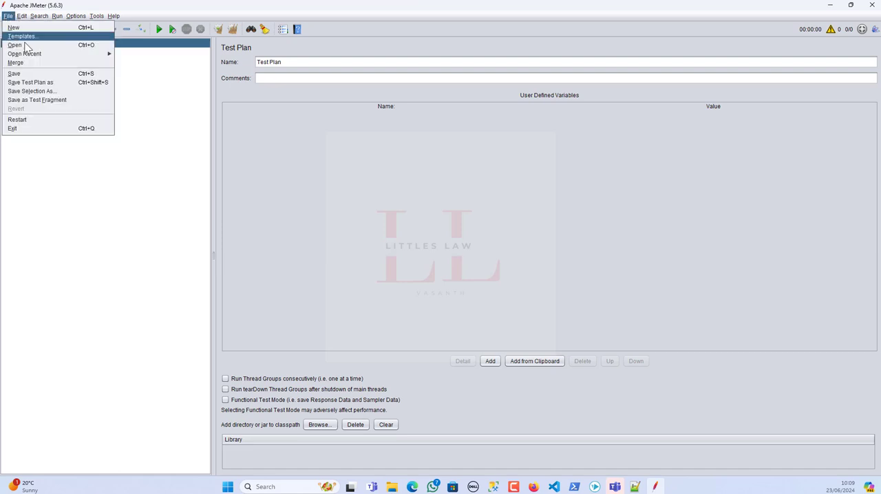
{"action": "left_click", "coordinate": [24, 44]}
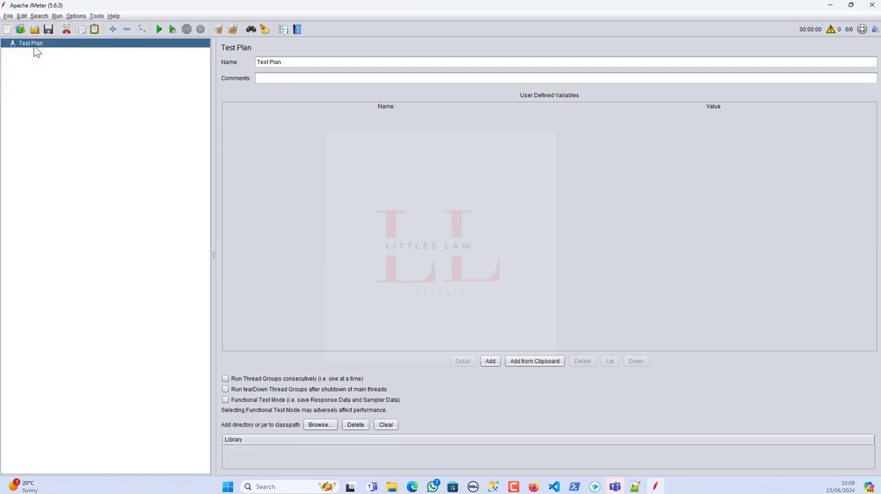
{"action": "left_click", "coordinate": [537, 304]}
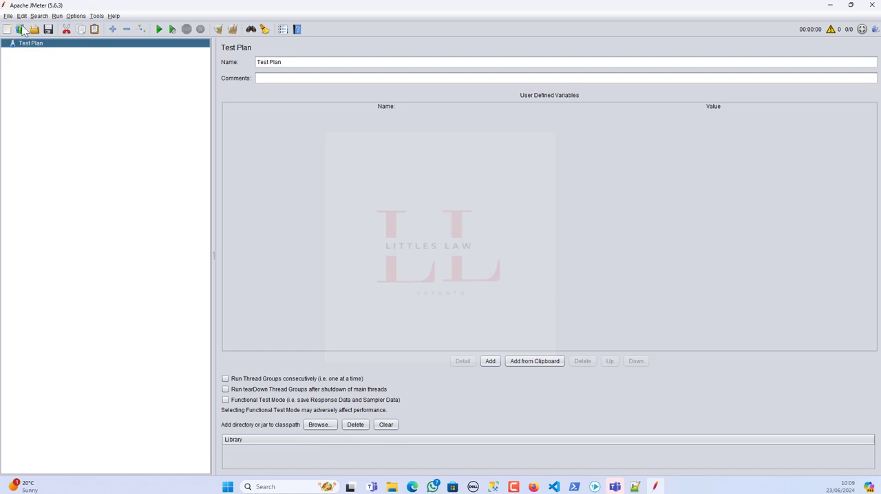
Create a test plan from the Recording template, keeping its default parameters.
{"action": "left_click", "coordinate": [10, 16]}
{"action": "left_click", "coordinate": [18, 37]}
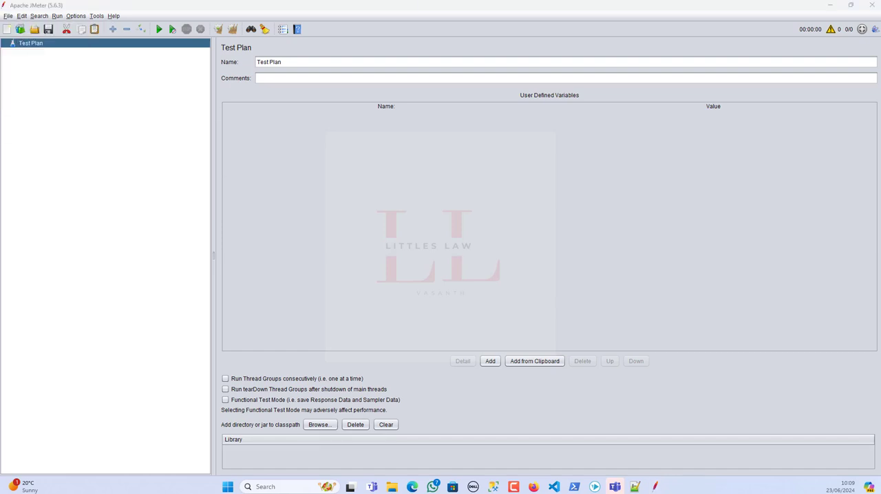
{"action": "left_click", "coordinate": [281, 160]}
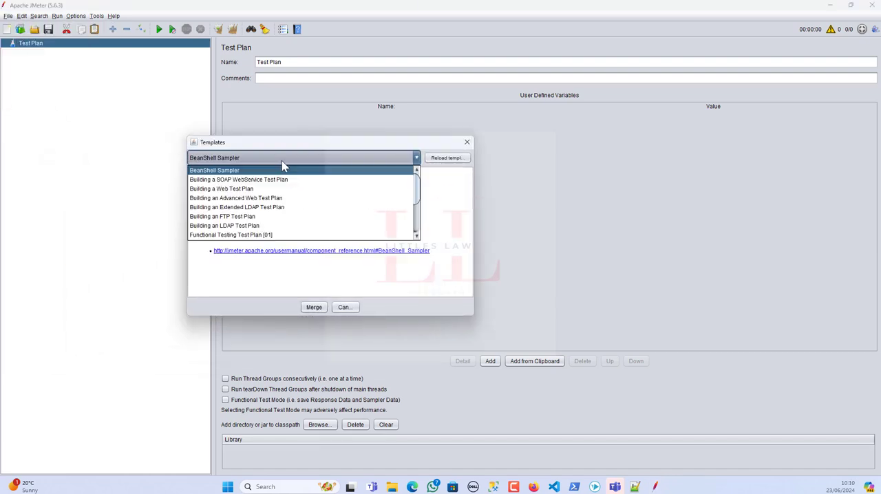
{"action": "scroll", "coordinate": [281, 200], "scroll_direction": "down", "scroll_amount": 3}
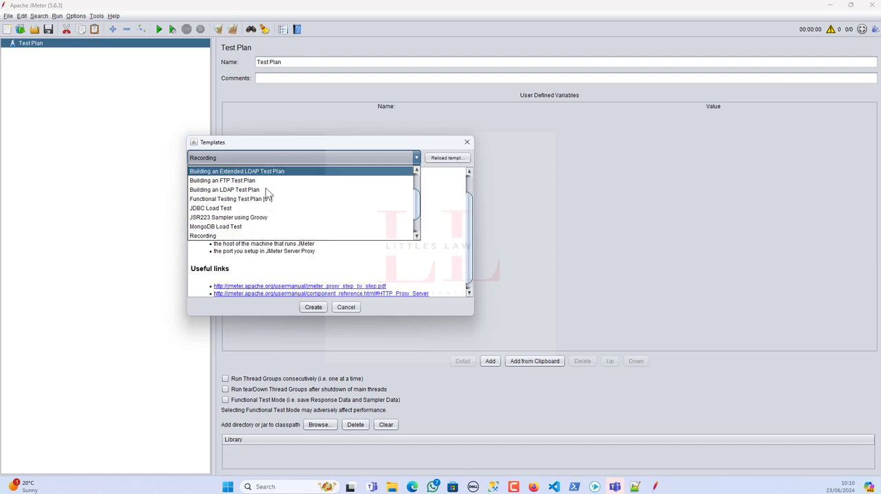
{"action": "left_click", "coordinate": [239, 235]}
{"action": "left_click", "coordinate": [313, 307]}
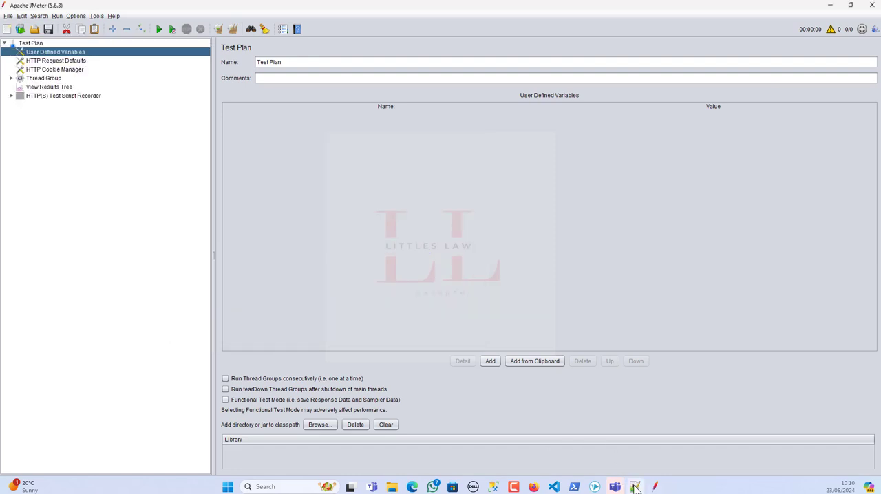
Add notes items 6 to 8 in Notepad++: "Open jmeter", "Click template and choose recording", and "Click Create".
{"action": "left_click", "coordinate": [635, 487]}
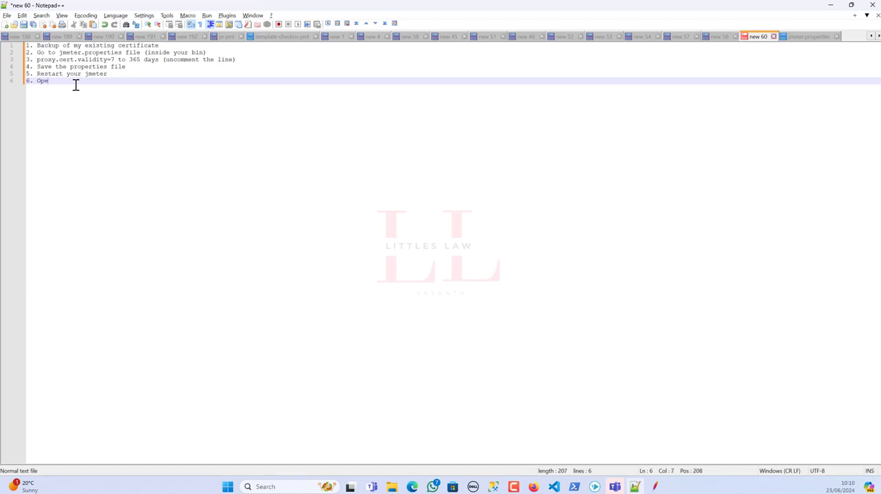
{"action": "type", "text": "n jmeter"}
{"action": "key", "text": "Return"}
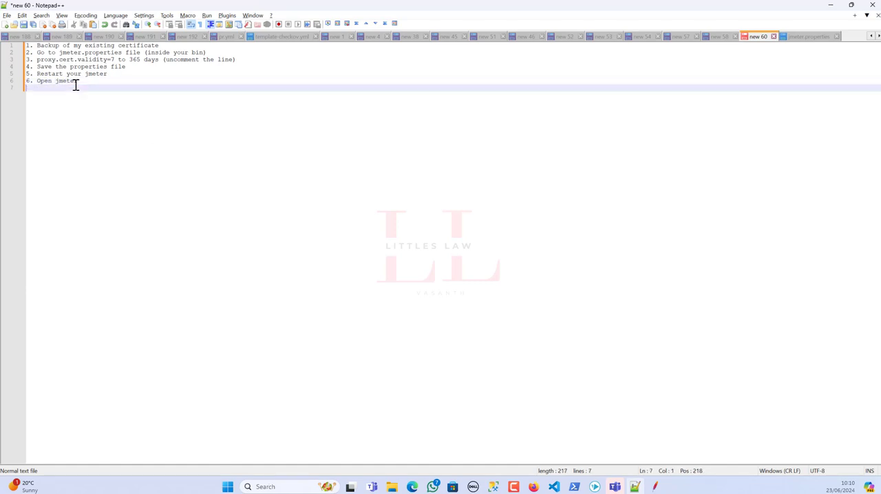
{"action": "type", "text": "7. Click template and choose recording"}
{"action": "key", "text": "Return"}
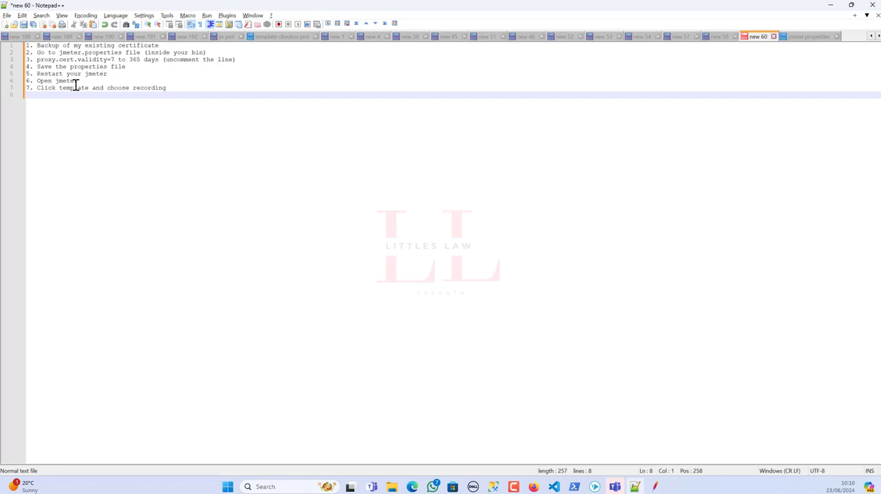
{"action": "type", "text": "8. Click Create"}
Enable the HTTP(S) Test Script Recorder in JMeter's new test plan and return to the notes.
{"action": "key", "text": "alt+Tab"}
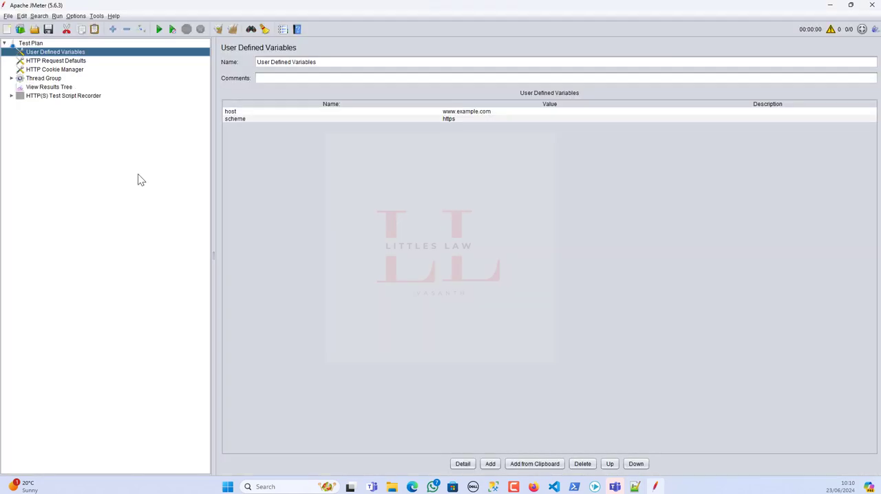
{"action": "left_click", "coordinate": [51, 97]}
{"action": "right_click", "coordinate": [48, 97]}
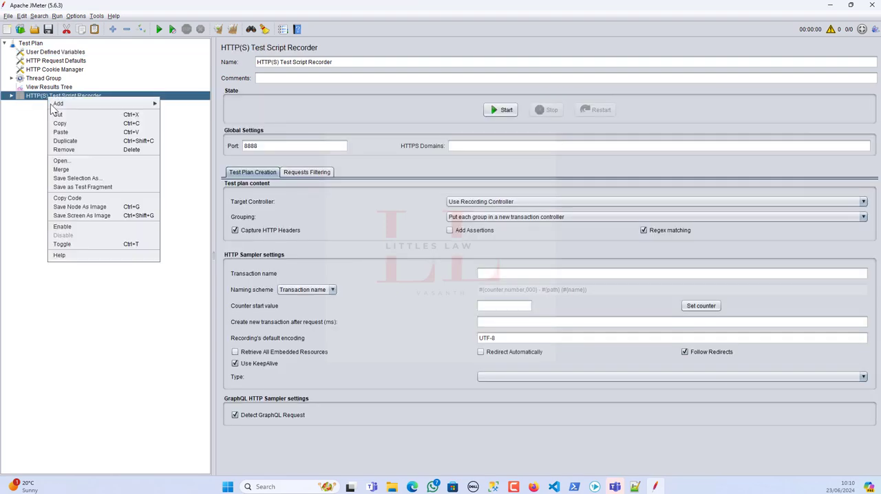
{"action": "left_click", "coordinate": [62, 227]}
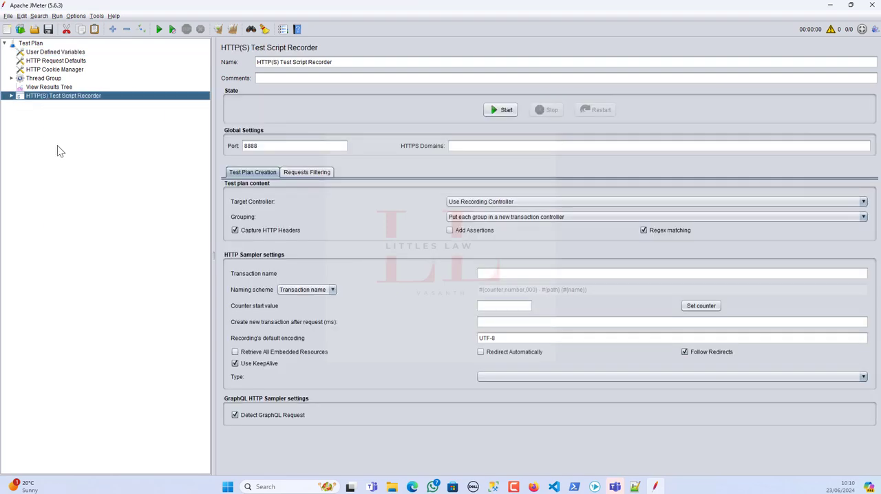
{"action": "key", "text": "alt+Tab"}
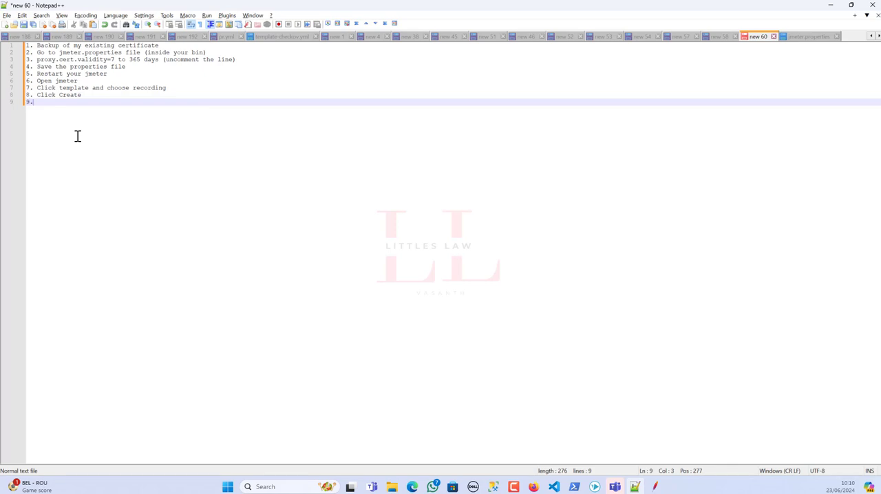
Complete notes item 9 as "Enable HTTPS Test script recorder" and begin a new line below it.
{"action": "type", "text": "e HTTPS Test script red"}
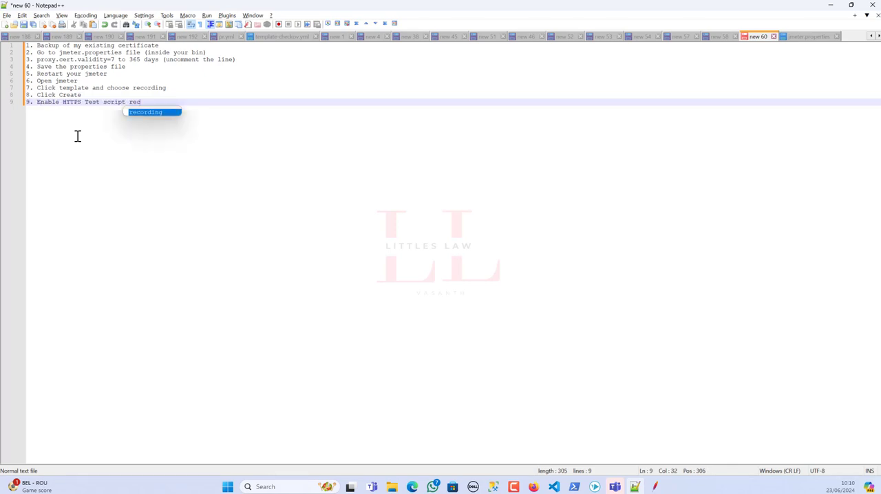
{"action": "type", "text": "ord"}
{"action": "key", "text": "Return"}
Switch to JMeter, start the HTTP(S) Test Script Recorder, and accept the root CA certificate notice.
{"action": "key", "text": "alt+Tab"}
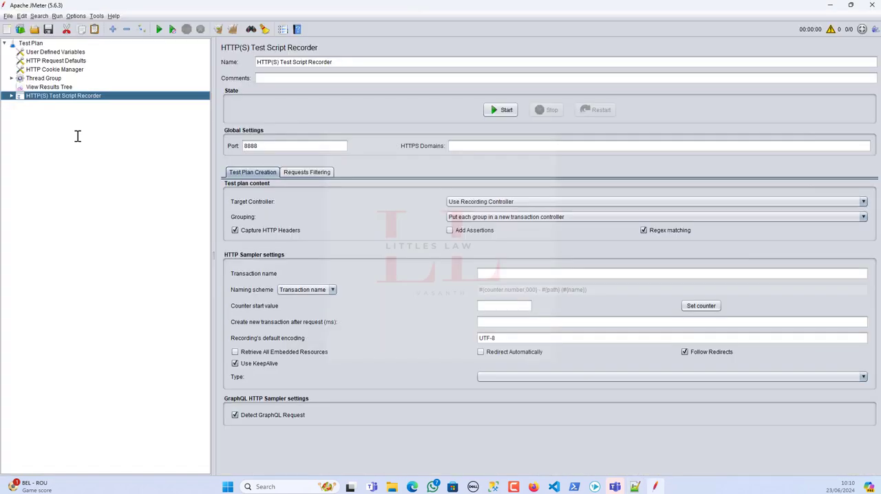
{"action": "left_click", "coordinate": [11, 96]}
{"action": "left_click", "coordinate": [499, 112]}
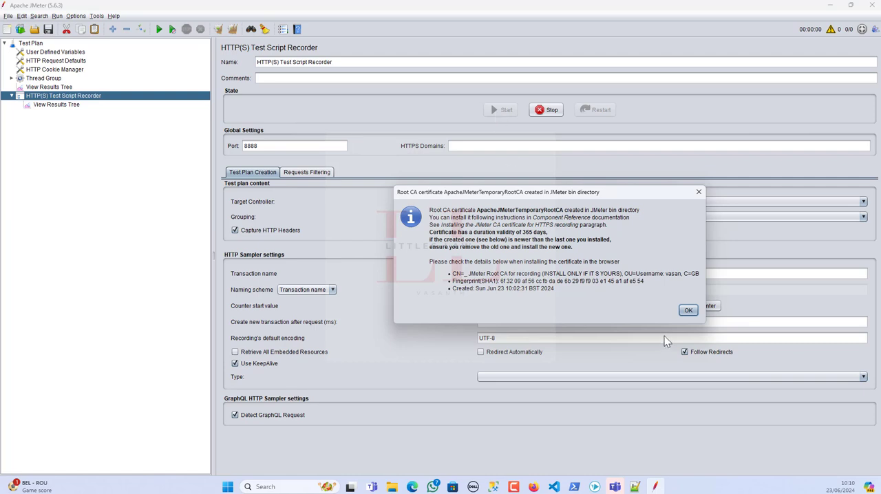
{"action": "left_click", "coordinate": [689, 310]}
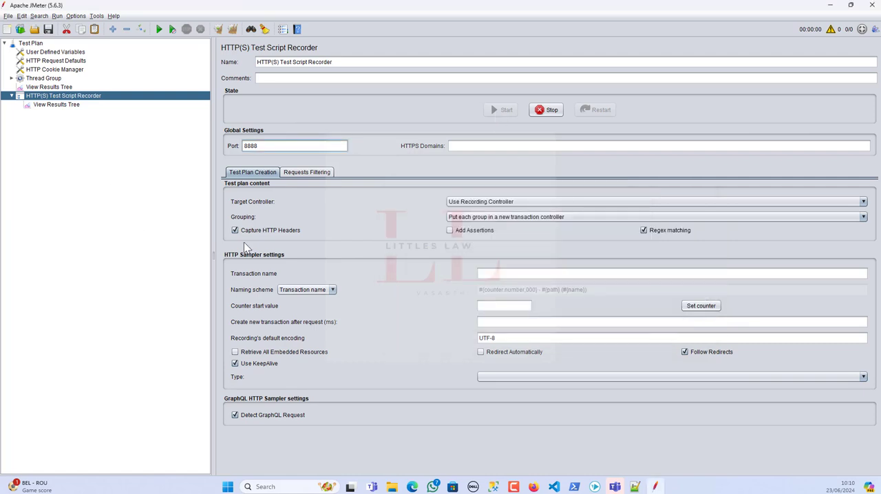
Add notes items 10 and 11 in Notepad++, "Clicked start" and "Clicked OK", and stop the JMeter recorder.
{"action": "left_click", "coordinate": [392, 487]}
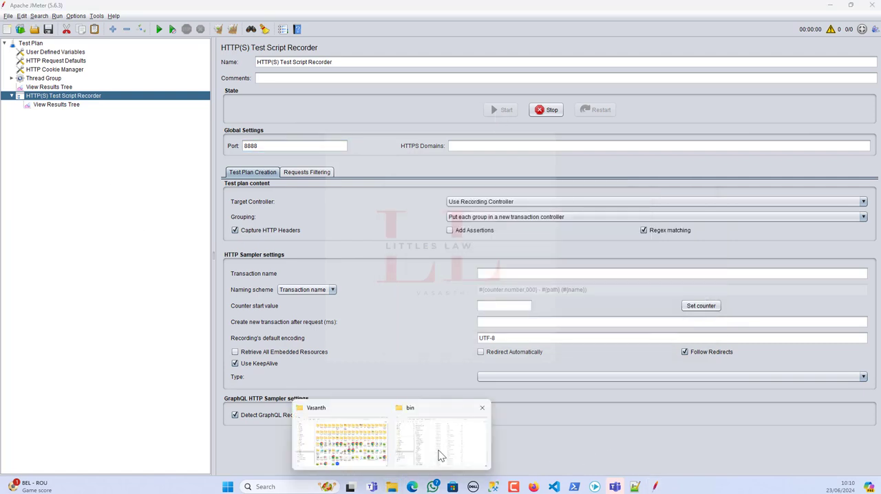
{"action": "left_click", "coordinate": [439, 450]}
{"action": "left_click", "coordinate": [635, 487]}
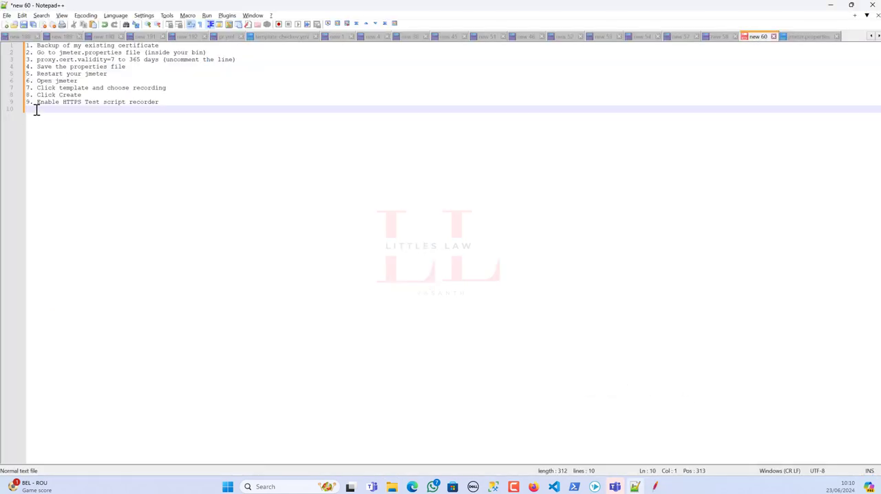
{"action": "type", "text": "Click"}
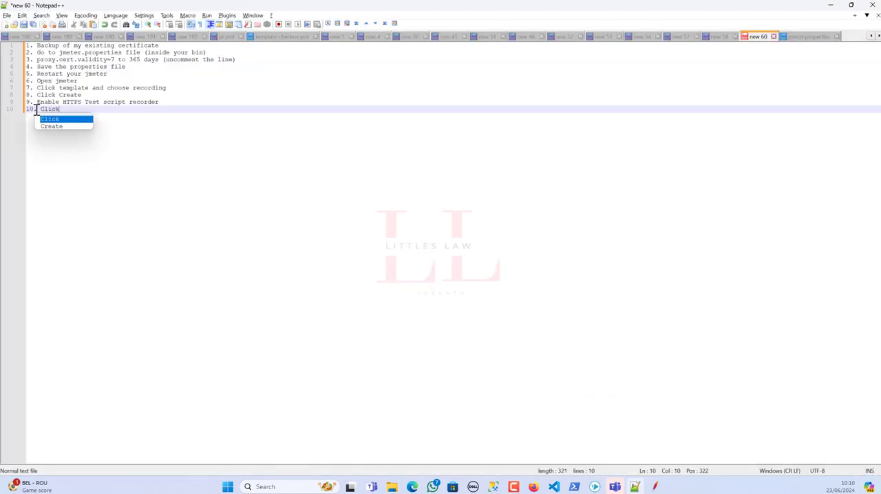
{"action": "type", "text": "ed start"}
{"action": "key", "text": "Return"}
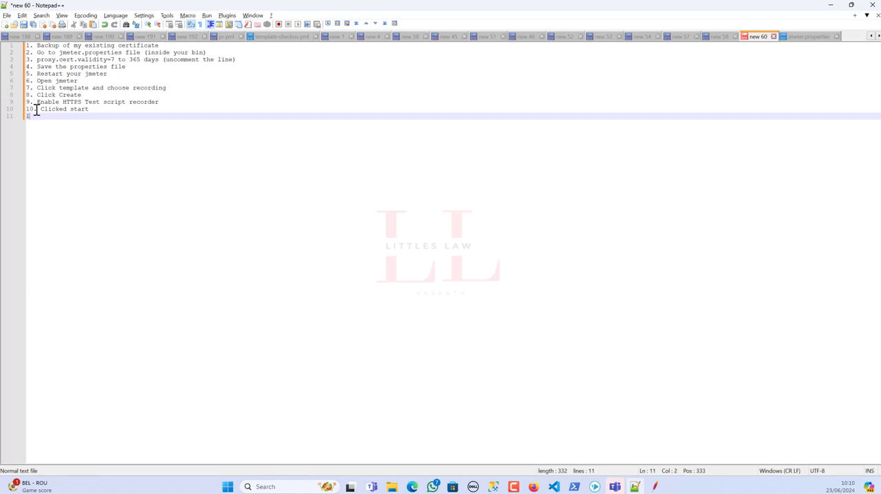
{"action": "type", "text": "11. Clicked OK"}
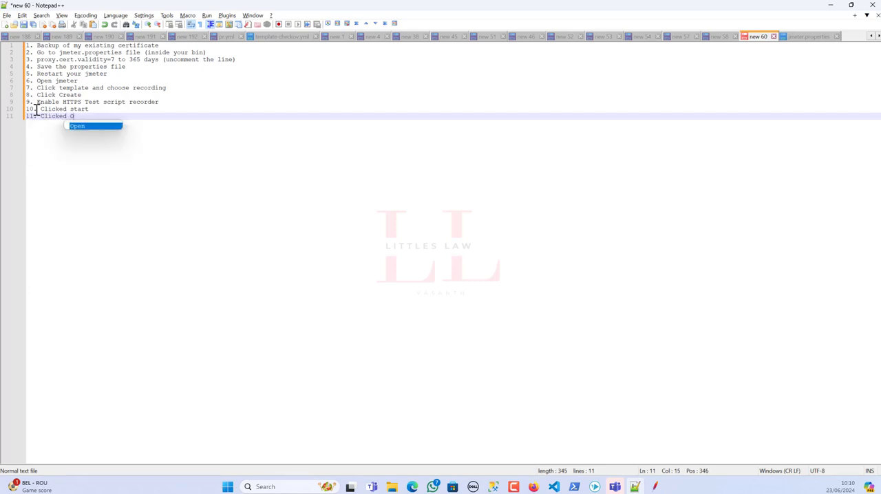
{"action": "key", "text": "Return"}
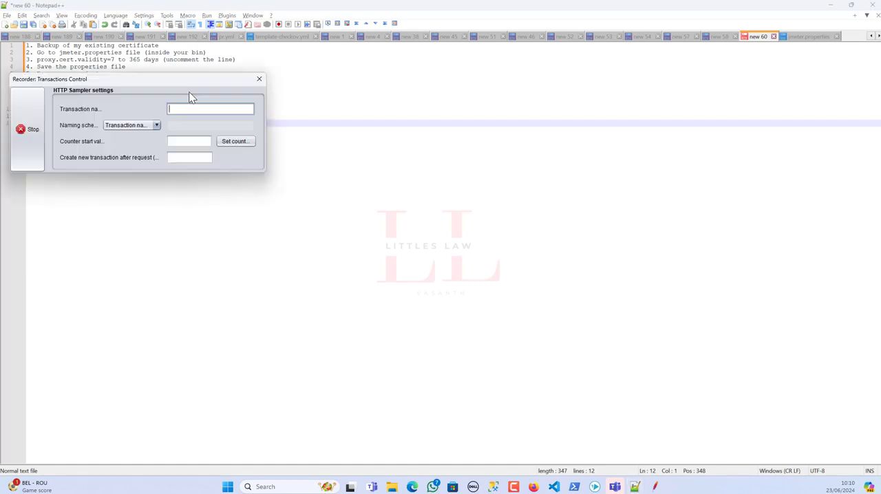
{"action": "left_click", "coordinate": [321, 196]}
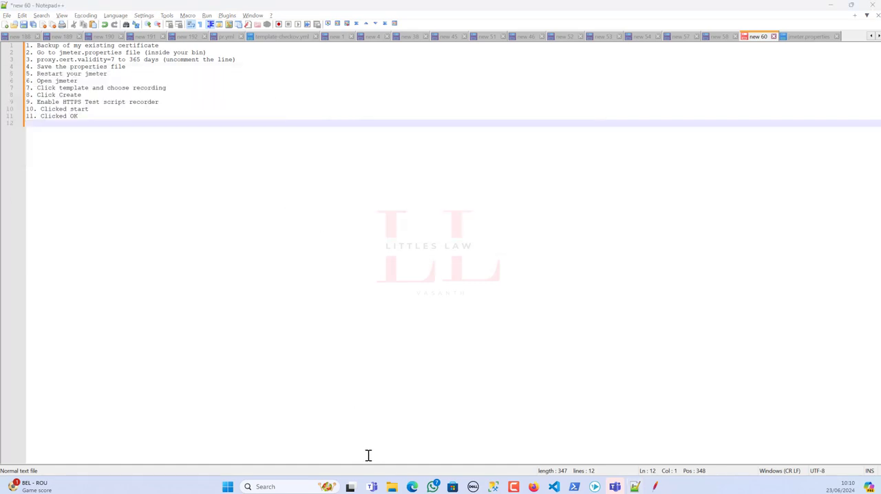
Examine the files and their modification dates in JMeter's bin folder for a newly created root CA certificate.
{"action": "mouse_move", "coordinate": [393, 487]}
{"action": "left_click", "coordinate": [444, 453]}
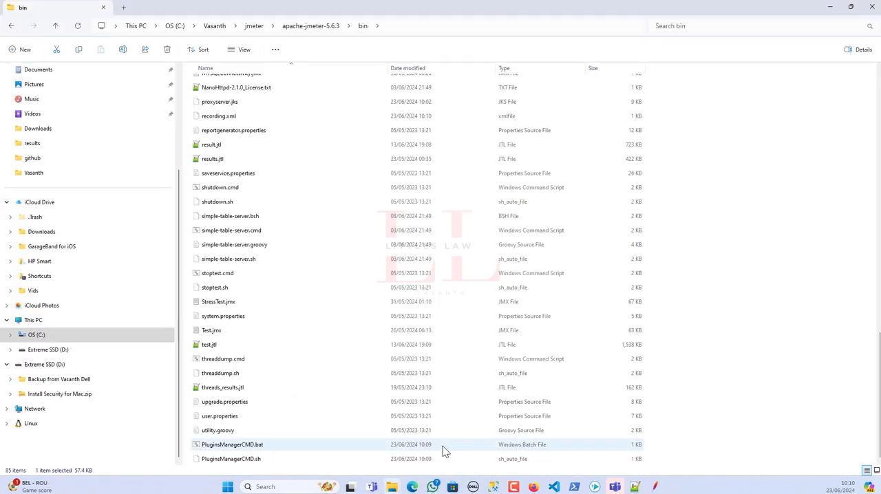
{"action": "scroll", "coordinate": [315, 385], "scroll_direction": "up", "scroll_amount": 15}
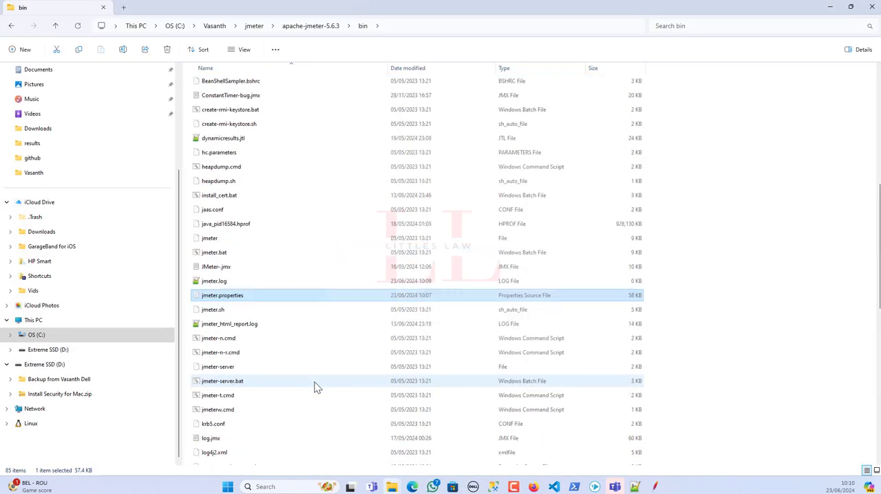
{"action": "scroll", "coordinate": [289, 404], "scroll_direction": "down", "scroll_amount": 15}
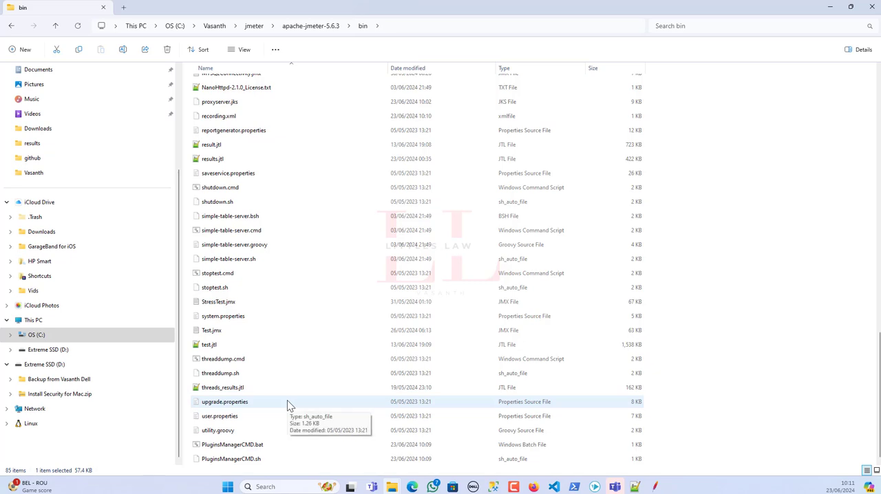
{"action": "scroll", "coordinate": [289, 406], "scroll_direction": "up", "scroll_amount": 10}
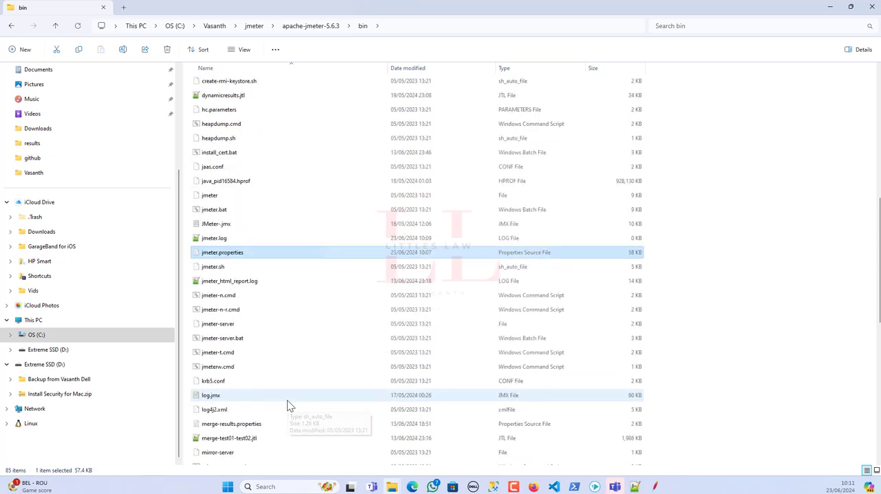
{"action": "scroll", "coordinate": [289, 406], "scroll_direction": "up", "scroll_amount": 4}
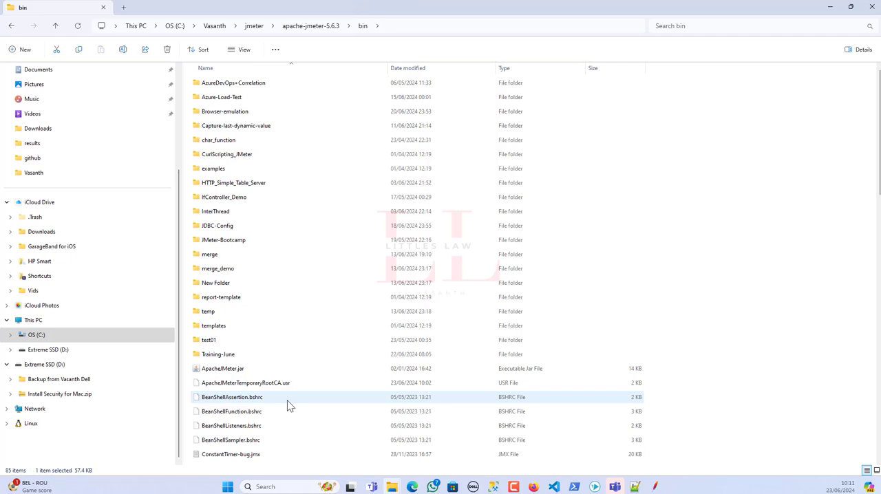
{"action": "scroll", "coordinate": [289, 406], "scroll_direction": "down", "scroll_amount": 13}
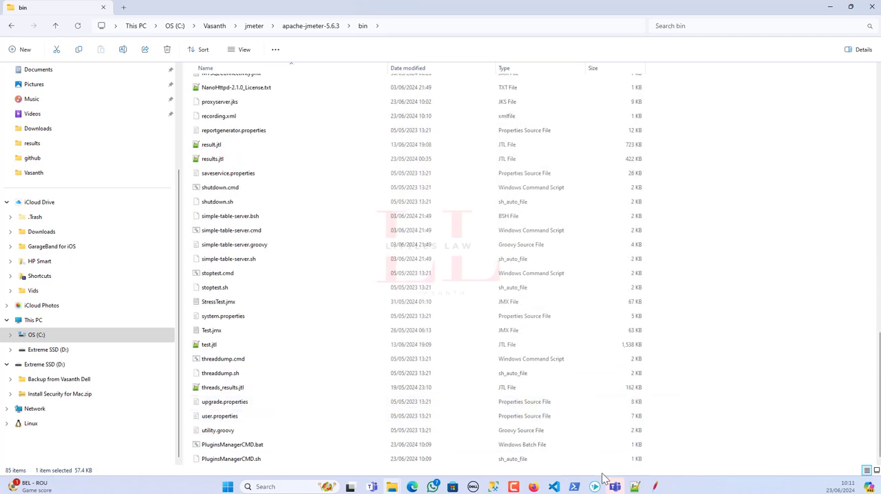
Start the JMeter recorder again, accept the certificate notice, and set the transaction name to 01 before stopping the recorder.
{"action": "left_click", "coordinate": [632, 444]}
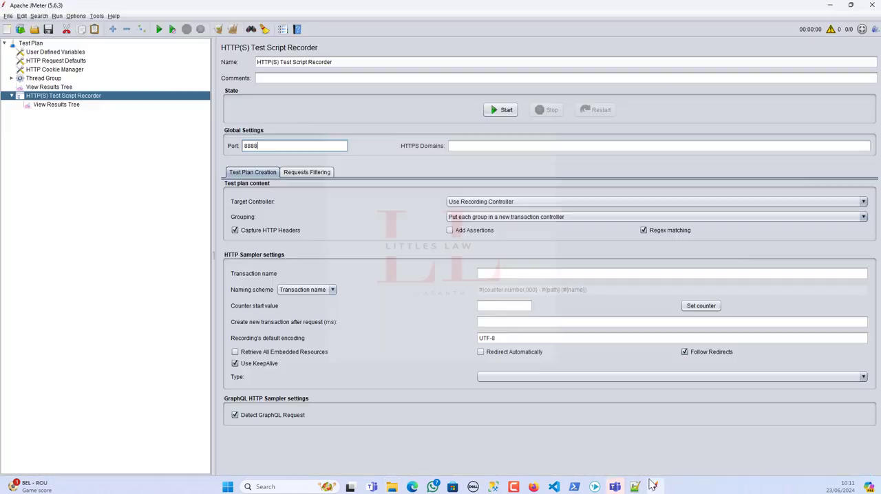
{"action": "left_click", "coordinate": [501, 110]}
{"action": "left_click", "coordinate": [697, 312]}
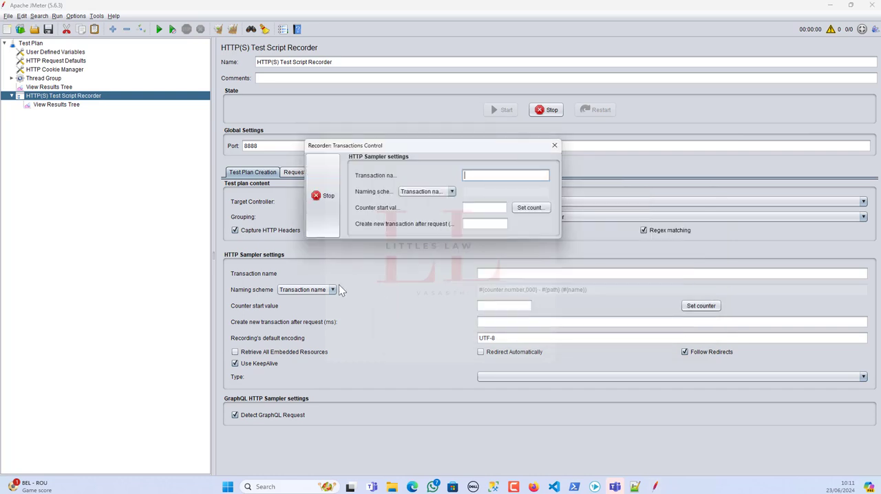
{"action": "left_click", "coordinate": [478, 177]}
{"action": "type", "text": "01"}
{"action": "left_click", "coordinate": [322, 201]}
Open JMeter's bin folder in File Explorer and delete the proxyserver.jks file.
{"action": "mouse_move", "coordinate": [391, 487]}
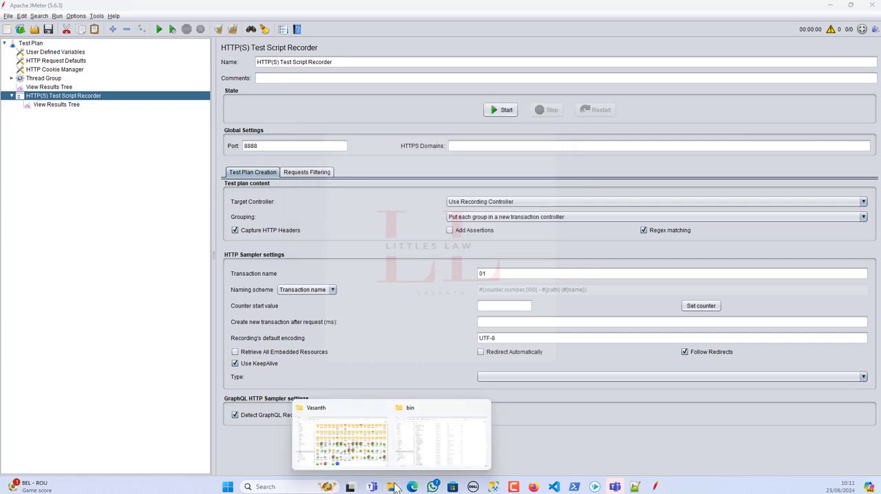
{"action": "left_click", "coordinate": [431, 451]}
{"action": "scroll", "coordinate": [319, 416], "scroll_direction": "up", "scroll_amount": 12}
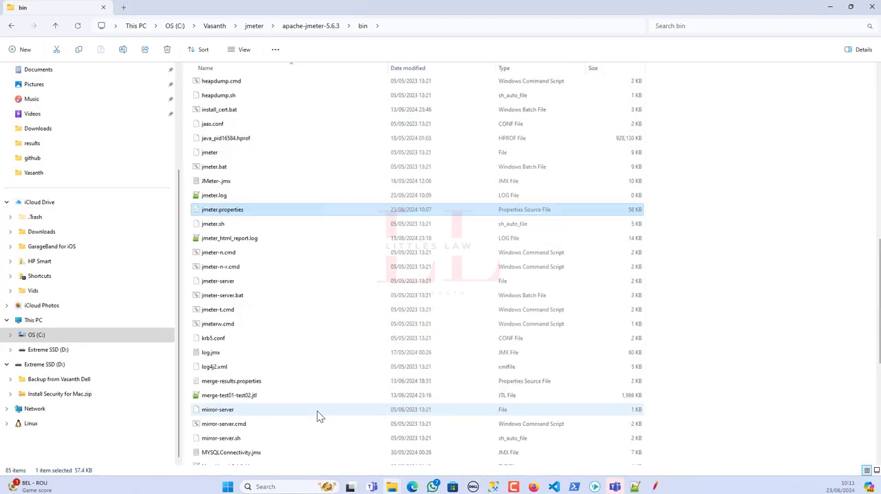
{"action": "scroll", "coordinate": [319, 416], "scroll_direction": "up", "scroll_amount": 7}
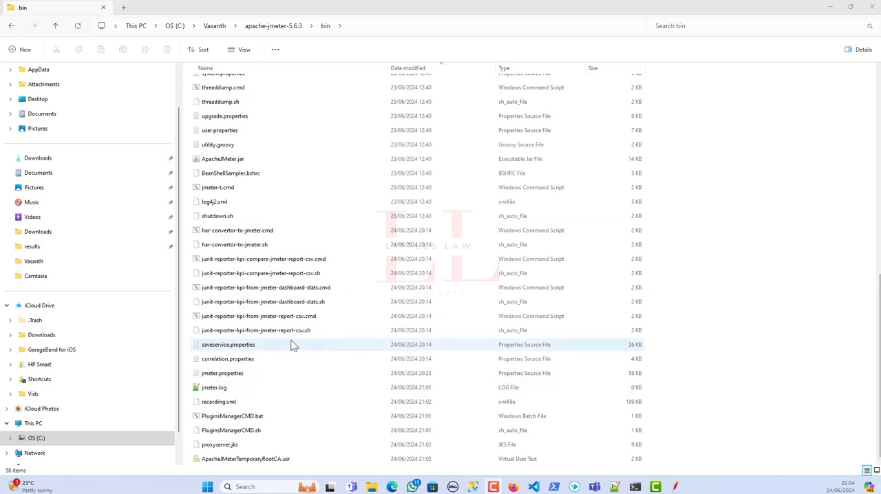
{"action": "scroll", "coordinate": [291, 344], "scroll_direction": "up", "scroll_amount": 8}
{"action": "scroll", "coordinate": [293, 351], "scroll_direction": "down", "scroll_amount": 8}
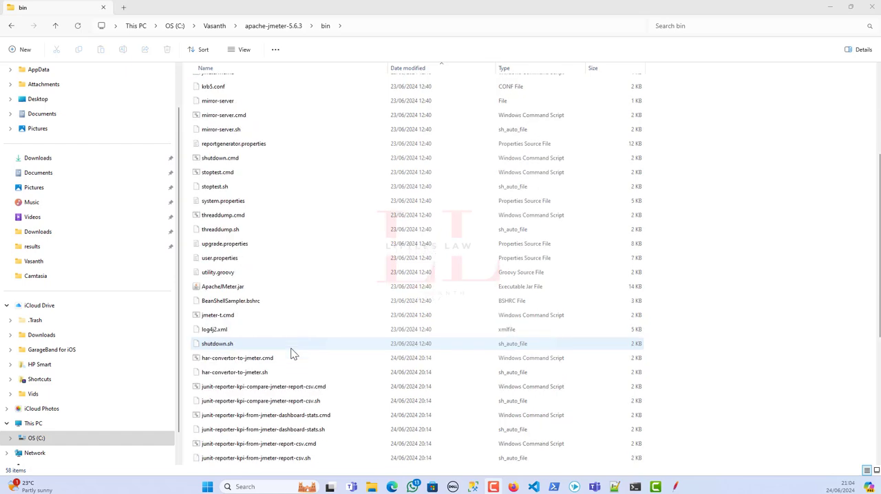
{"action": "left_click", "coordinate": [221, 447]}
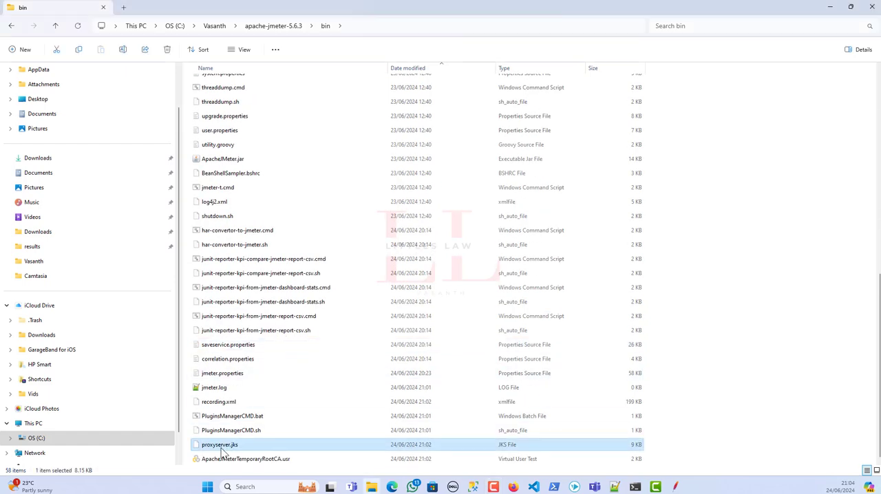
{"action": "key", "text": "Delete"}
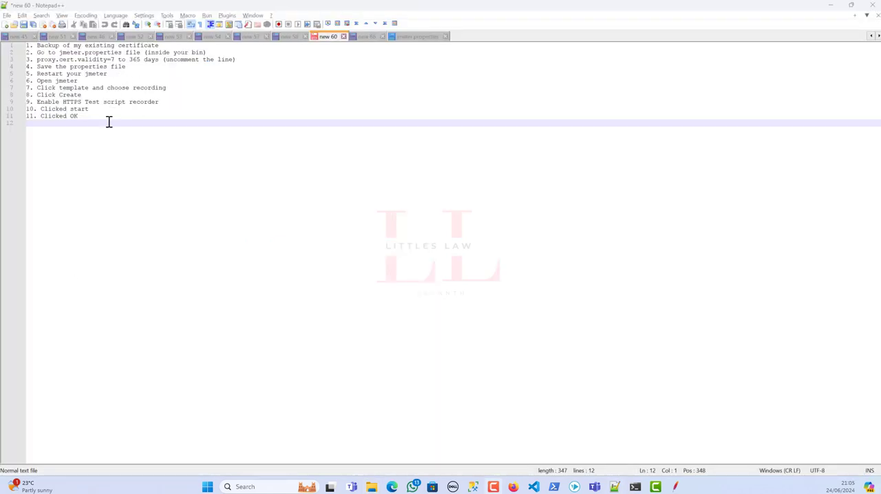
Start notes item 12 in Notepad++ with "In case if the jmeter root certificate was not created then".
{"action": "left_click", "coordinate": [101, 129]}
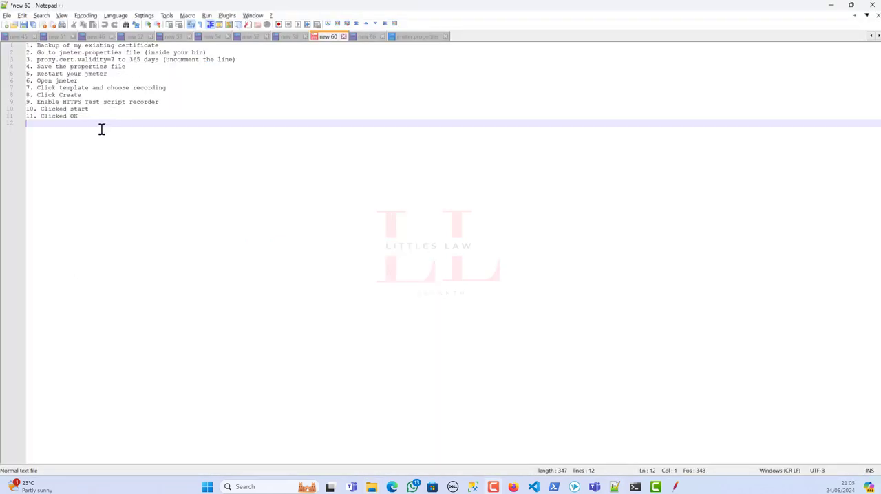
{"action": "type", "text": "12. In ase"}
{"action": "key", "text": "BackSpace"}
{"action": "key", "text": "BackSpace"}
{"action": "key", "text": "BackSpace"}
{"action": "key", "text": "BackSpace"}
{"action": "type", "text": "cas"}
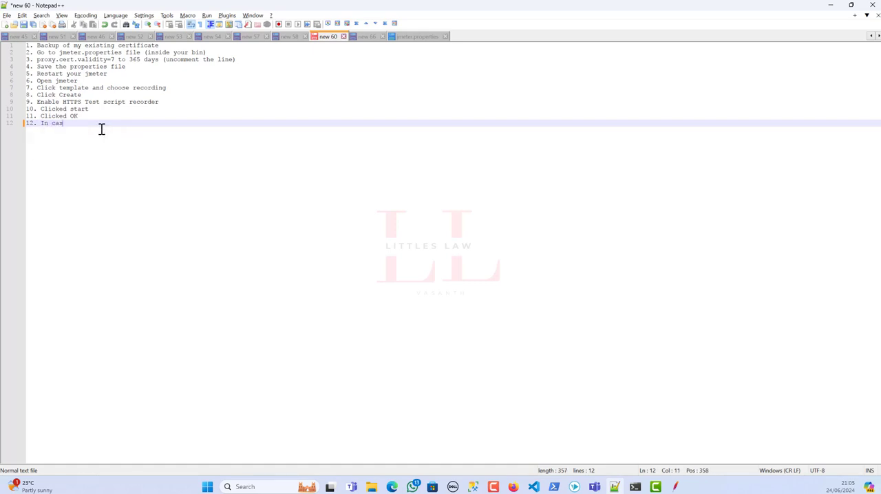
{"action": "type", "text": "e if the jmeter"}
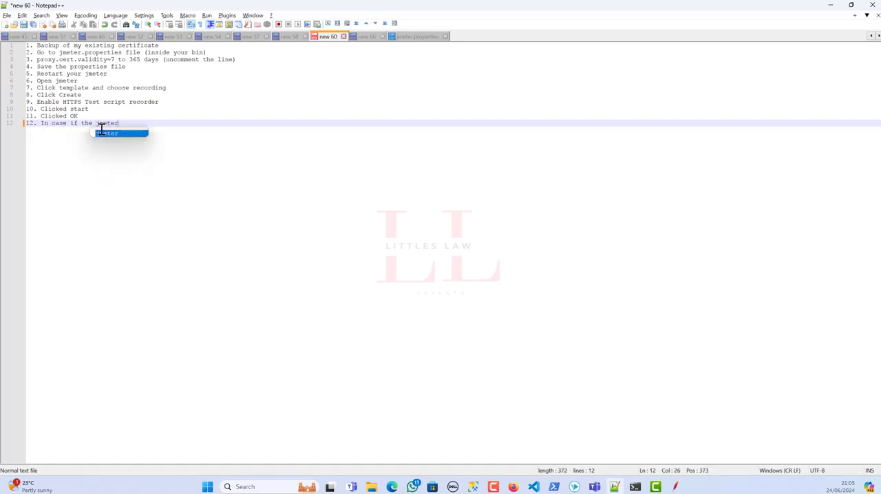
{"action": "type", "text": " root certificate was not r"}
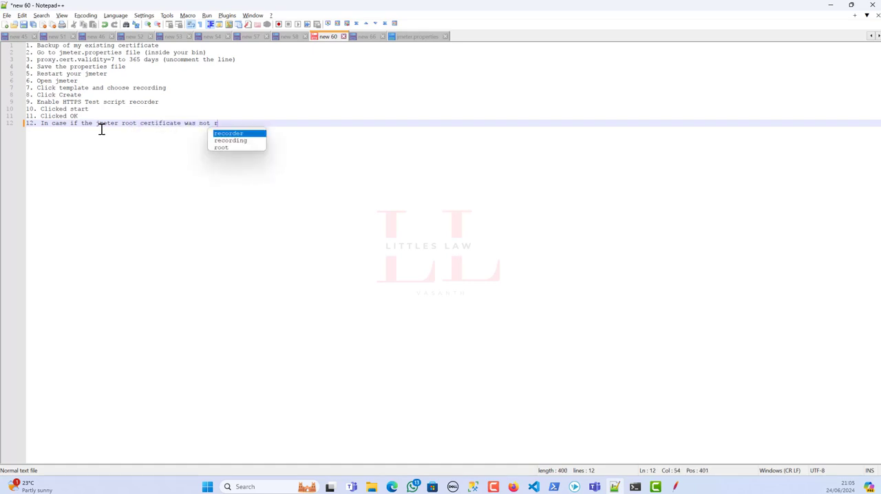
{"action": "key", "text": "BackSpace"}
{"action": "type", "text": "create"}
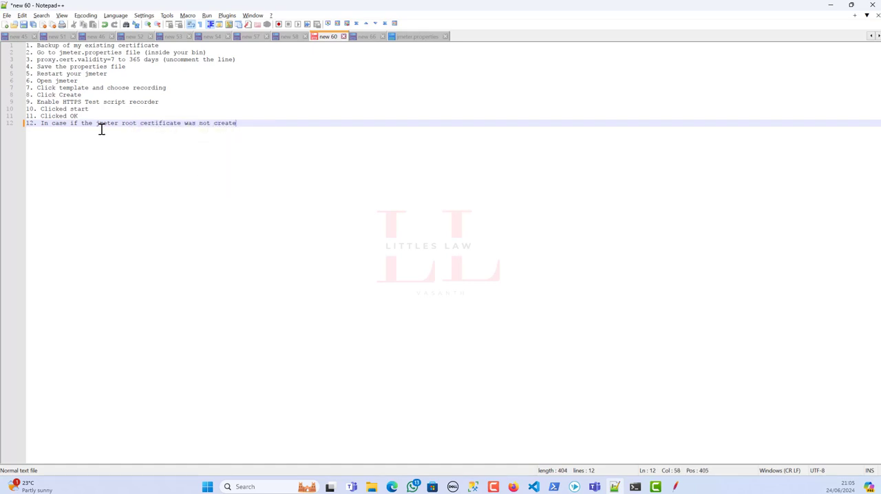
{"action": "type", "text": "d then you have deleted"}
Finish notes item 12 with "you have delete the proxyserver.jks file" and begin a new line.
{"action": "key", "text": "BackSpace"}
{"action": "type", "text": "the "}
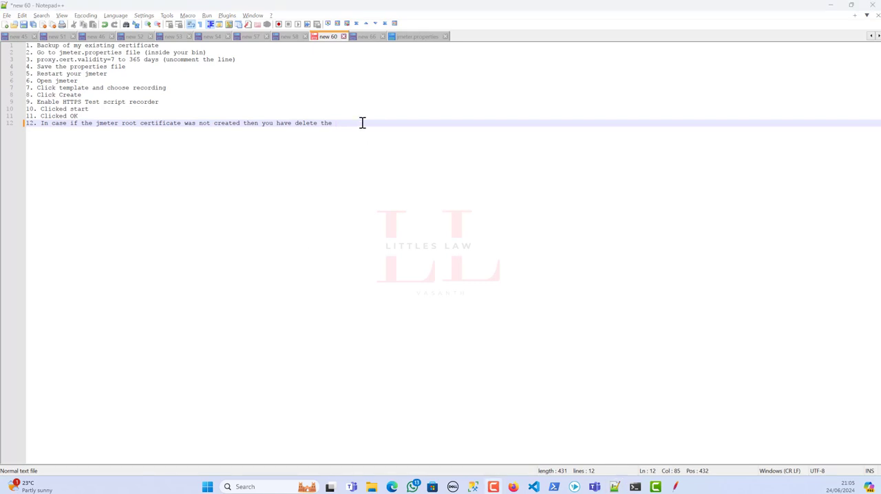
{"action": "type", "text": "proxyservi"}
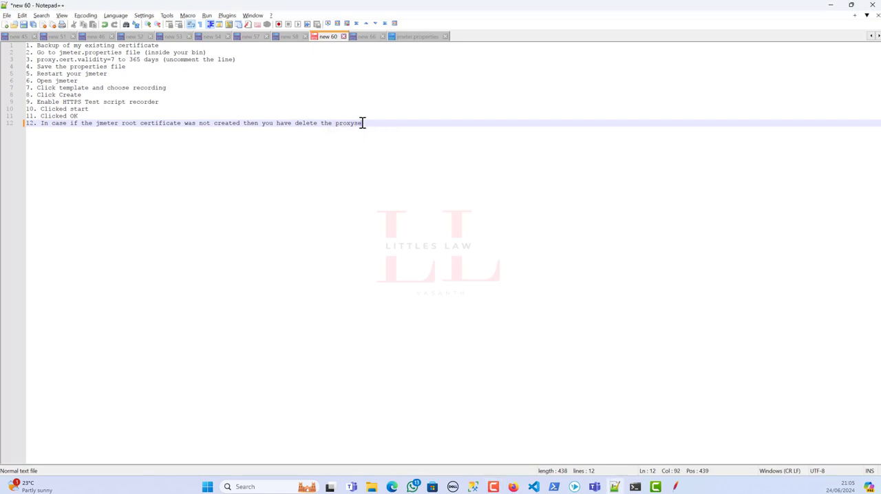
{"action": "key", "text": "BackSpace"}
{"action": "type", "text": "er.jks file"}
{"action": "key", "text": "Return"}
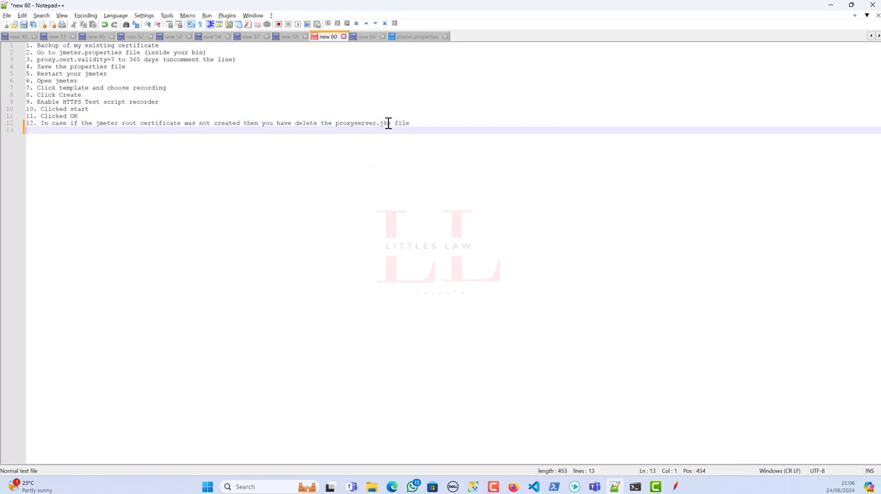
Add notes item 13 "restart jmeter" and item 14 "create a template with recording".
{"action": "type", "text": "13. restart jmeter"}
{"action": "key", "text": "Return"}
{"action": "type", "text": "14. c"}
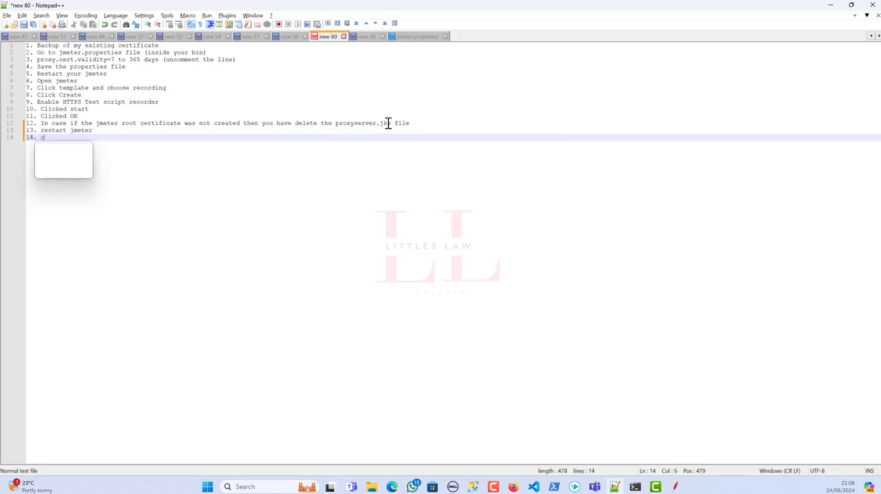
{"action": "type", "text": "reate a templa"}
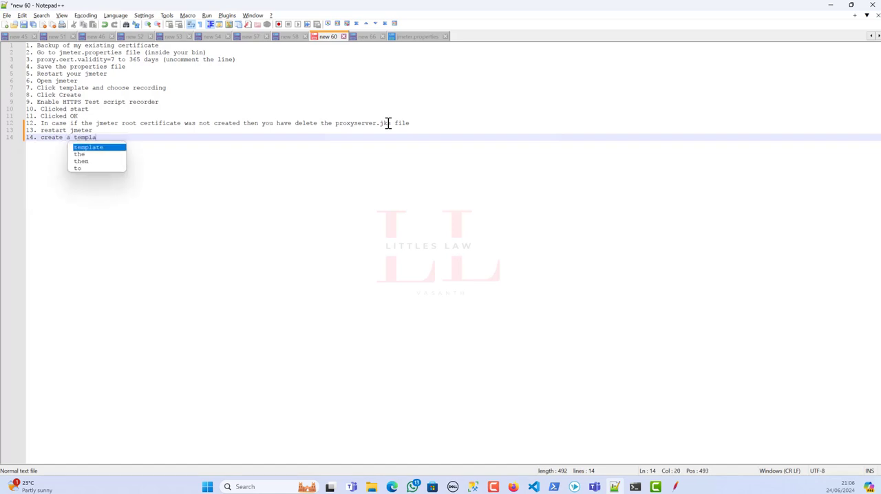
{"action": "type", "text": "te with recording"}
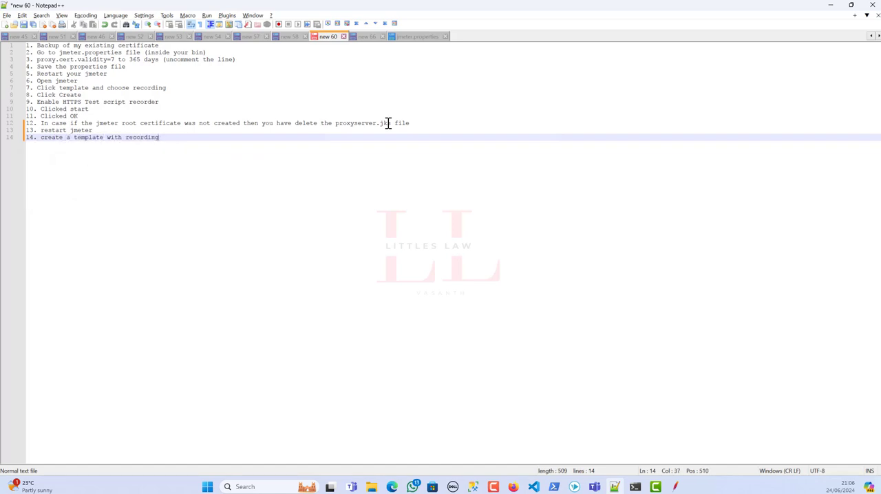
{"action": "key", "text": "Return"}
Add notes item 15 "run the http test script recorder and click start".
{"action": "type", "text": "15."}
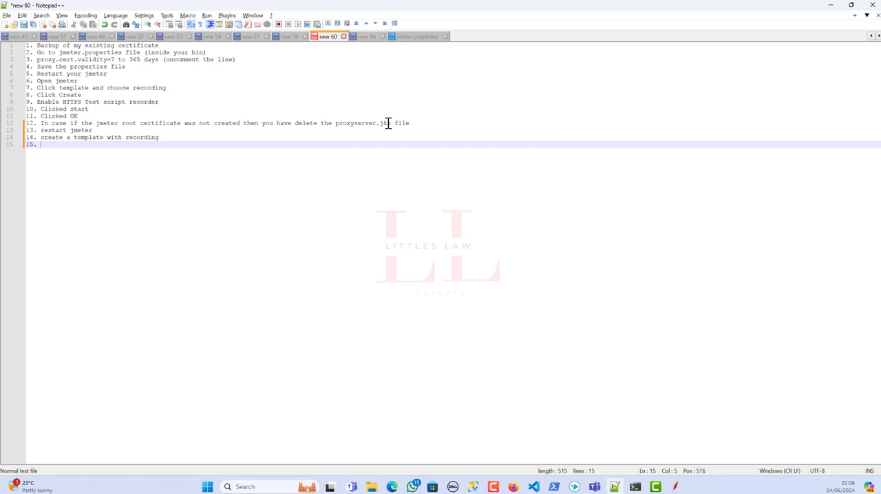
{"action": "type", "text": " run the http test script "}
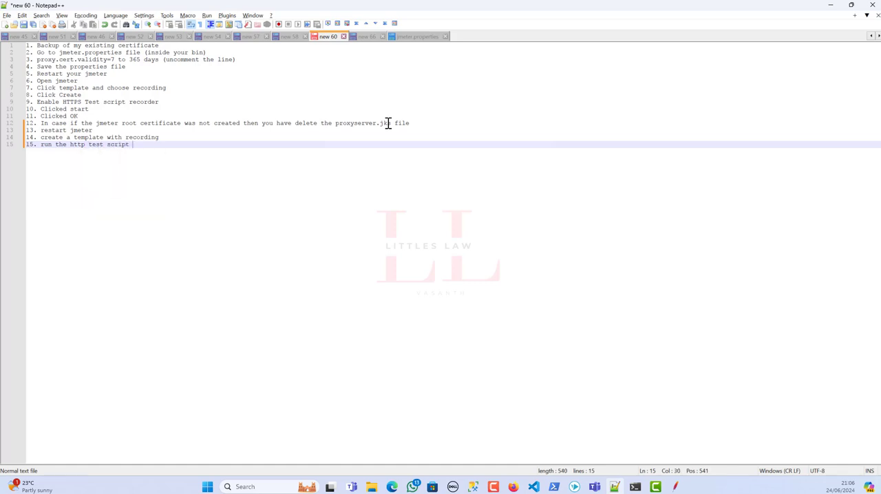
{"action": "type", "text": "recorder and click start"}
{"action": "key", "text": "Return"}
Add notes item 16 "we are going to see the certificate with 365 days".
{"action": "type", "text": "16. we "}
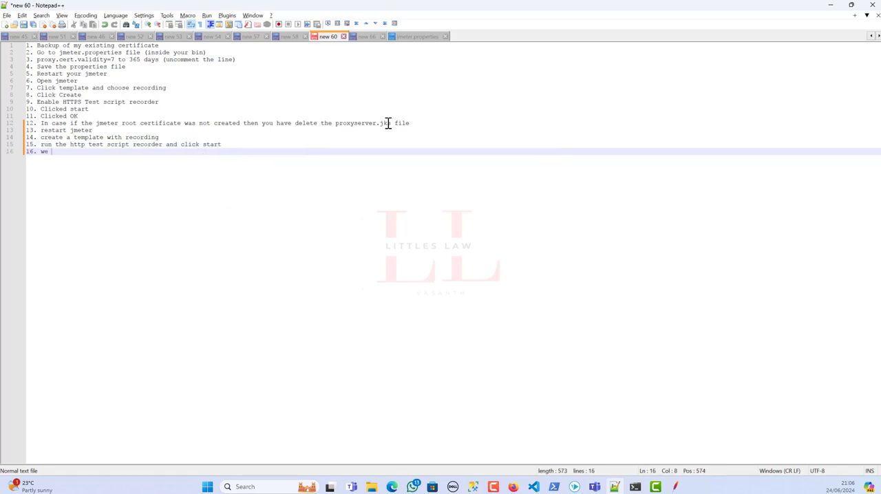
{"action": "type", "text": "are going to see the "}
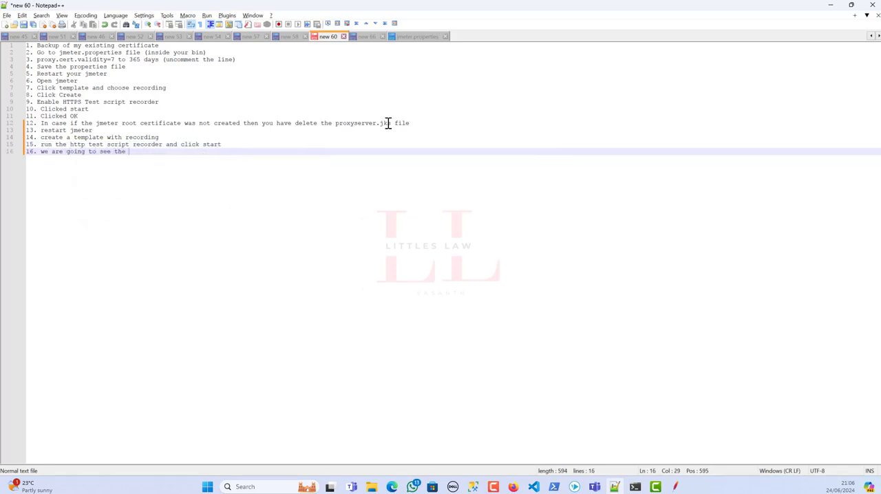
{"action": "type", "text": "certificate wit"}
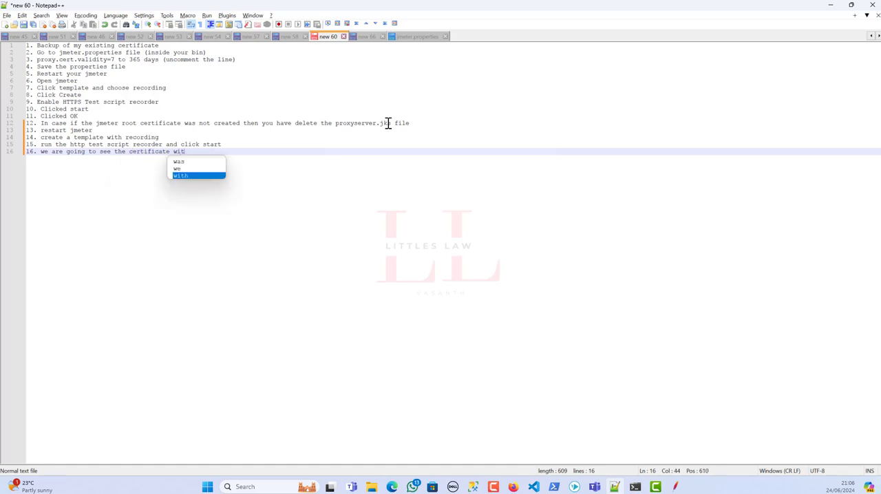
{"action": "type", "text": "h 365 days"}
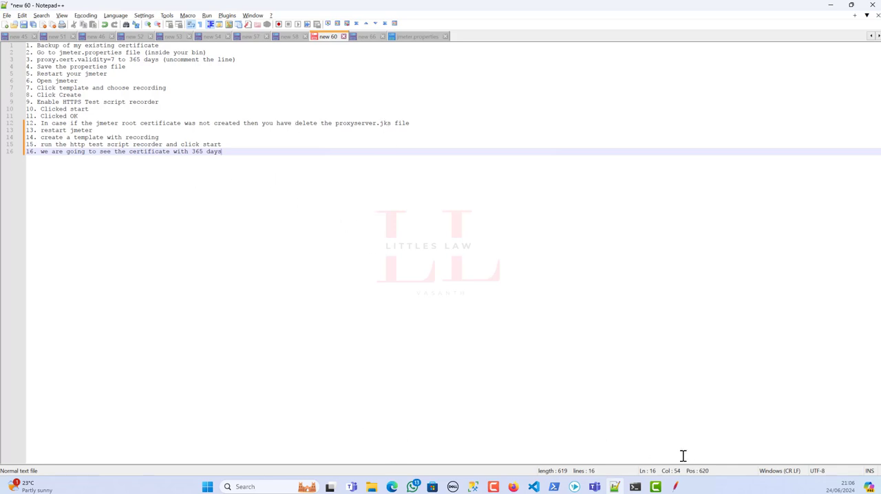
Exit JMeter without saving the test plan, relaunch it and maximize its window.
{"action": "left_click", "coordinate": [676, 487]}
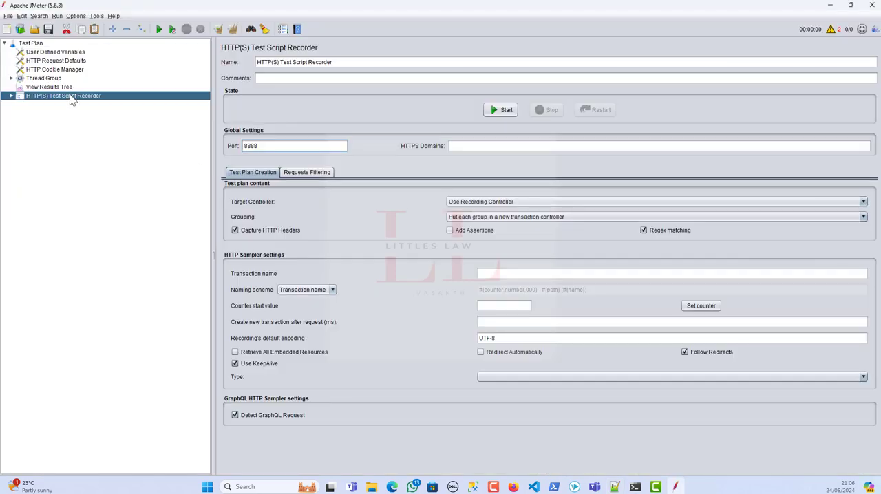
{"action": "left_click", "coordinate": [9, 15]}
{"action": "left_click", "coordinate": [36, 120]}
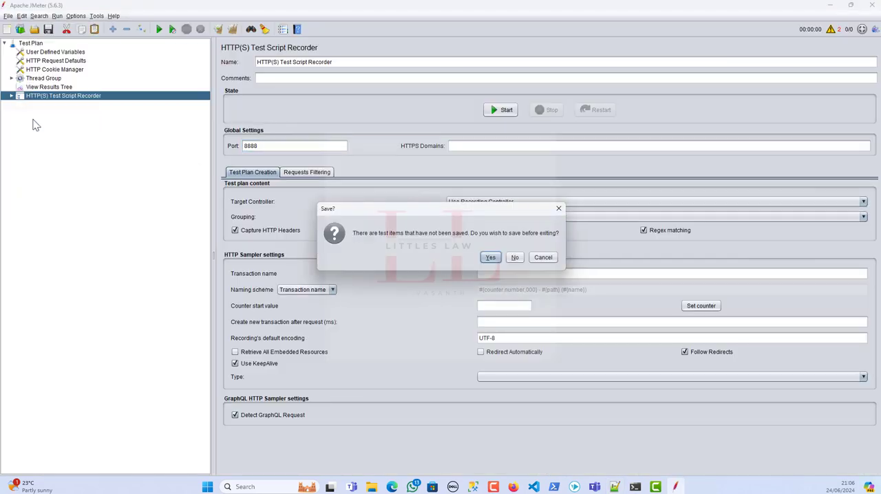
{"action": "left_click", "coordinate": [517, 259]}
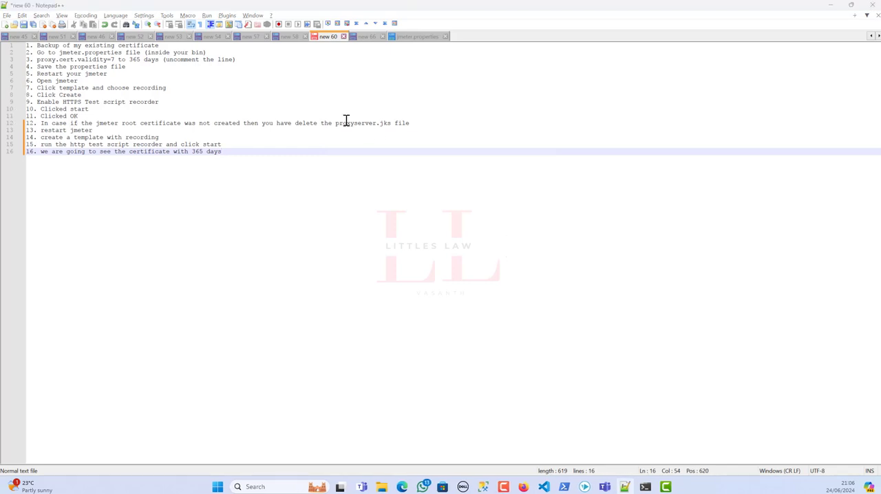
{"action": "left_click_drag", "start_coordinate": [347, 123], "coordinate": [412, 123]}
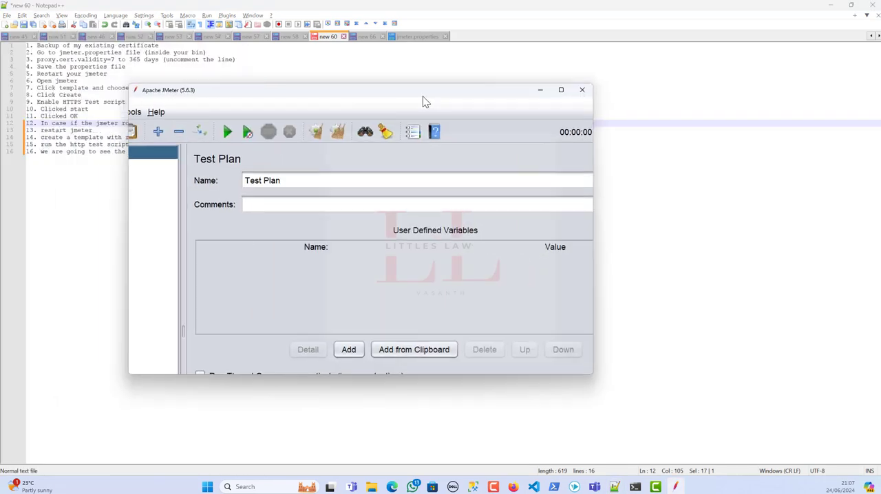
{"action": "left_click_drag", "start_coordinate": [423, 97], "coordinate": [502, 117]}
{"action": "double_click", "coordinate": [502, 116]}
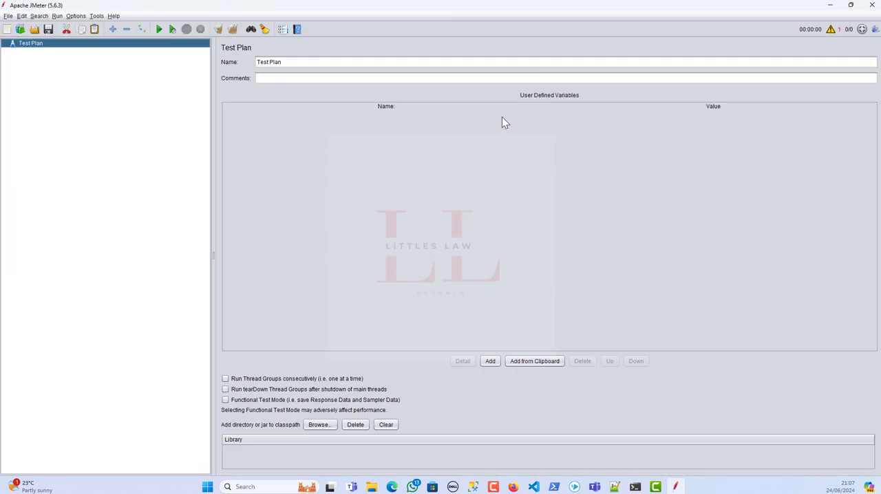
Create a test plan from the Recording template, keeping the default host, output file and scheme parameters.
{"action": "left_click", "coordinate": [8, 17]}
{"action": "left_click", "coordinate": [24, 36]}
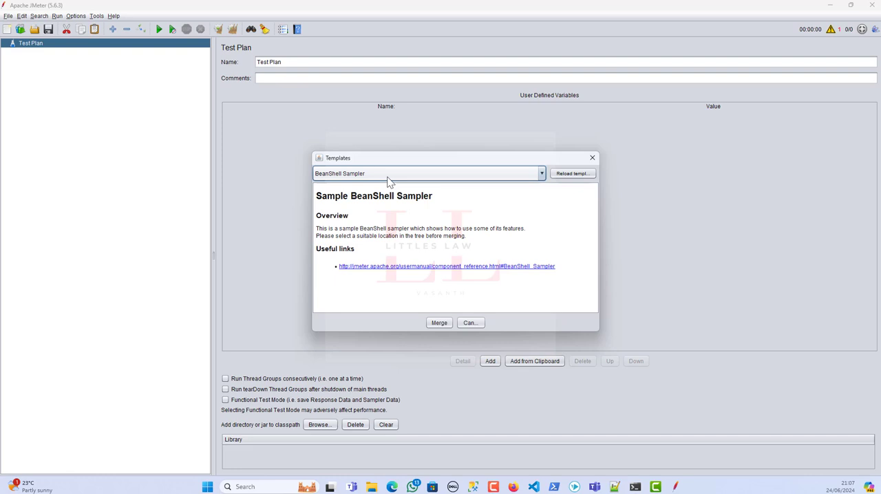
{"action": "key", "text": "r"}
{"action": "key", "text": "Tab"}
{"action": "left_click", "coordinate": [429, 323]}
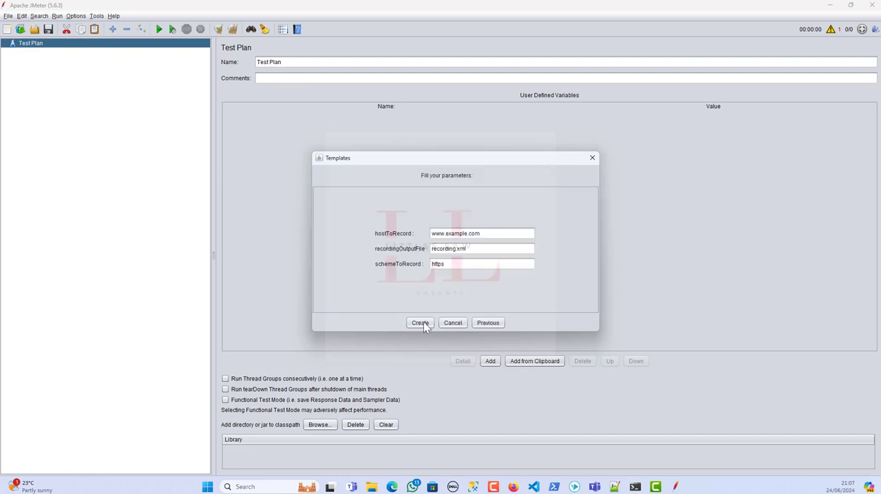
{"action": "key", "text": "Return"}
Enable the HTTP(S) Test Script Recorder, start it and accept the root certificate notice.
{"action": "right_click", "coordinate": [45, 97]}
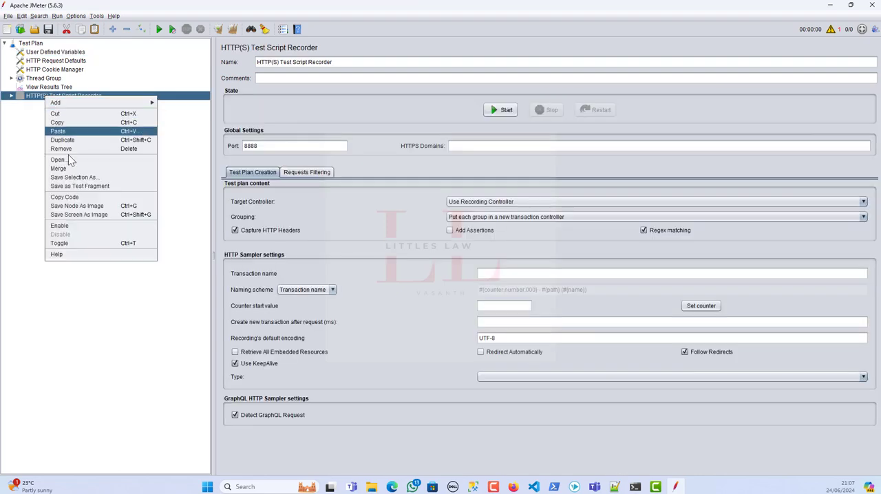
{"action": "left_click", "coordinate": [74, 228]}
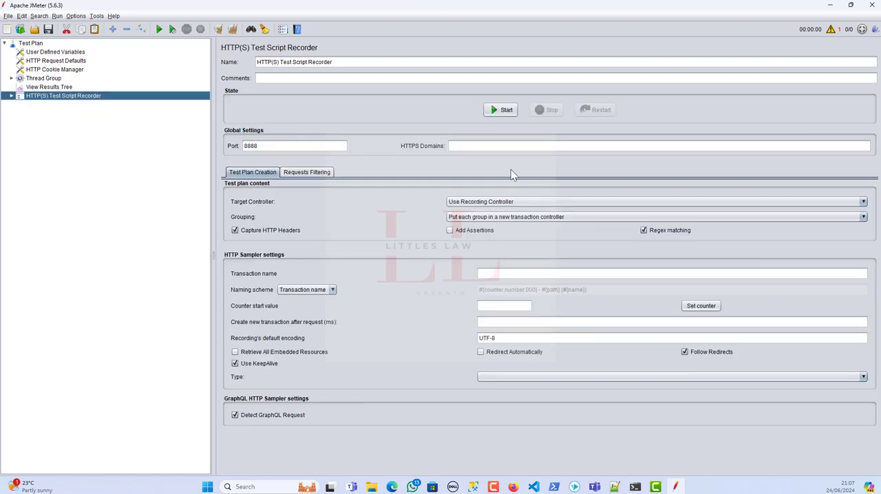
{"action": "left_click", "coordinate": [500, 110]}
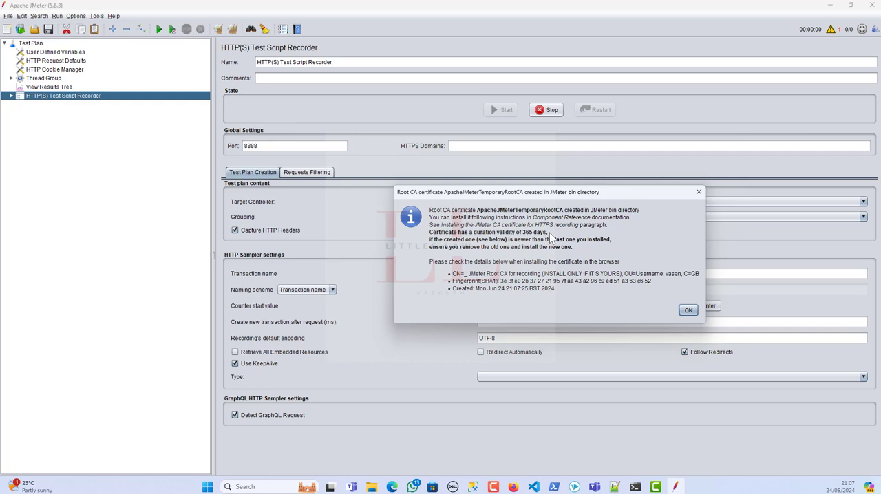
{"action": "left_click", "coordinate": [688, 310]}
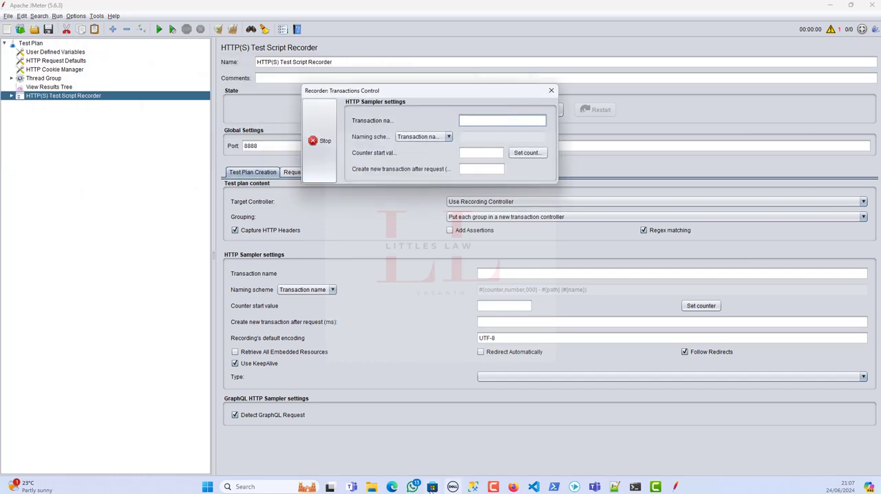
Open ApacheJMeterTemporaryRootCA.crt from JMeter's bin folder in File Explorer to check its validity dates, and stop the recorder.
{"action": "left_click", "coordinate": [372, 487]}
{"action": "scroll", "coordinate": [377, 372], "scroll_direction": "down", "scroll_amount": 10}
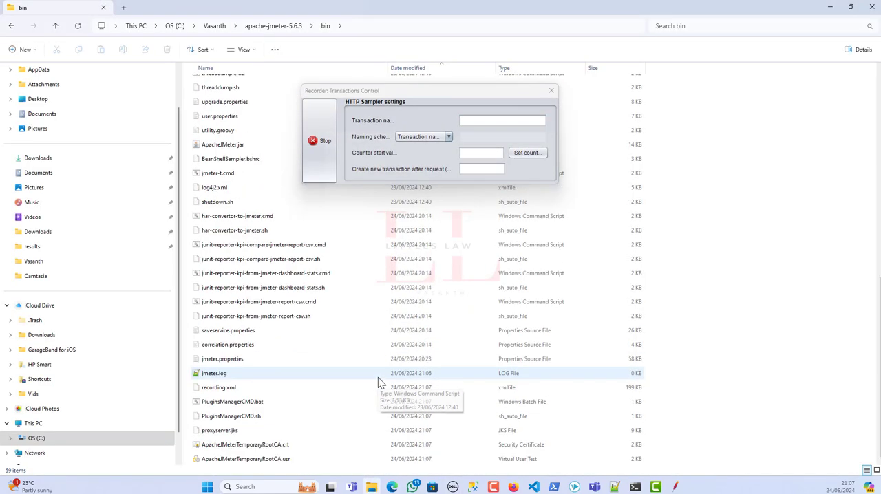
{"action": "left_click", "coordinate": [283, 449]}
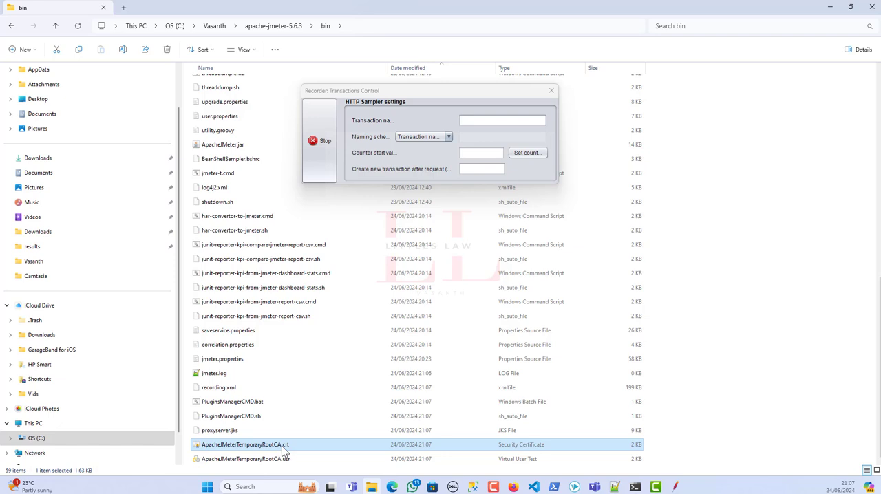
{"action": "double_click", "coordinate": [282, 446]}
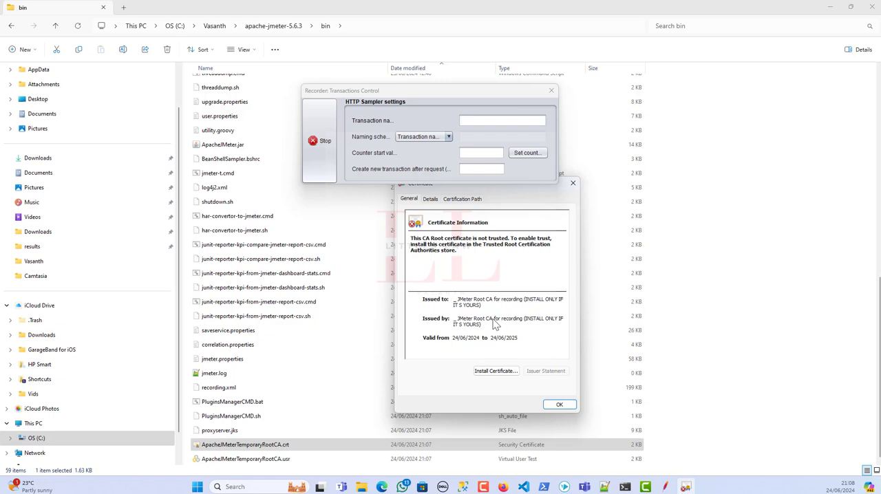
{"action": "left_click", "coordinate": [324, 142]}
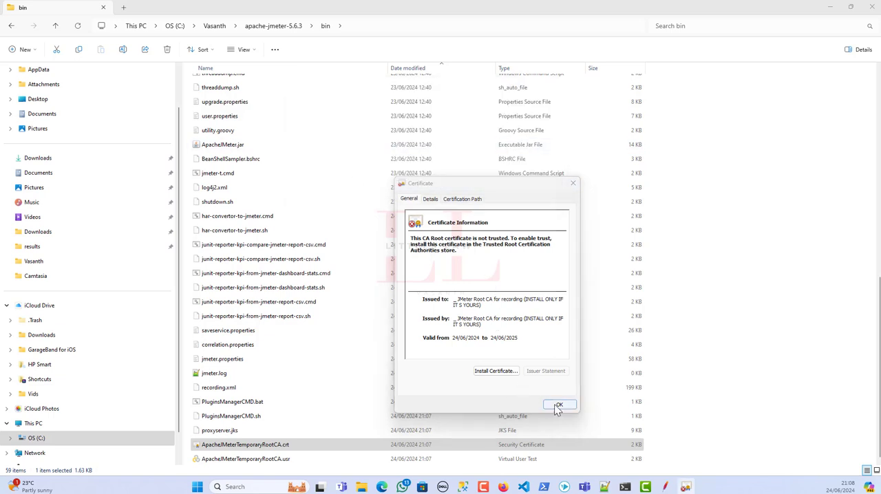